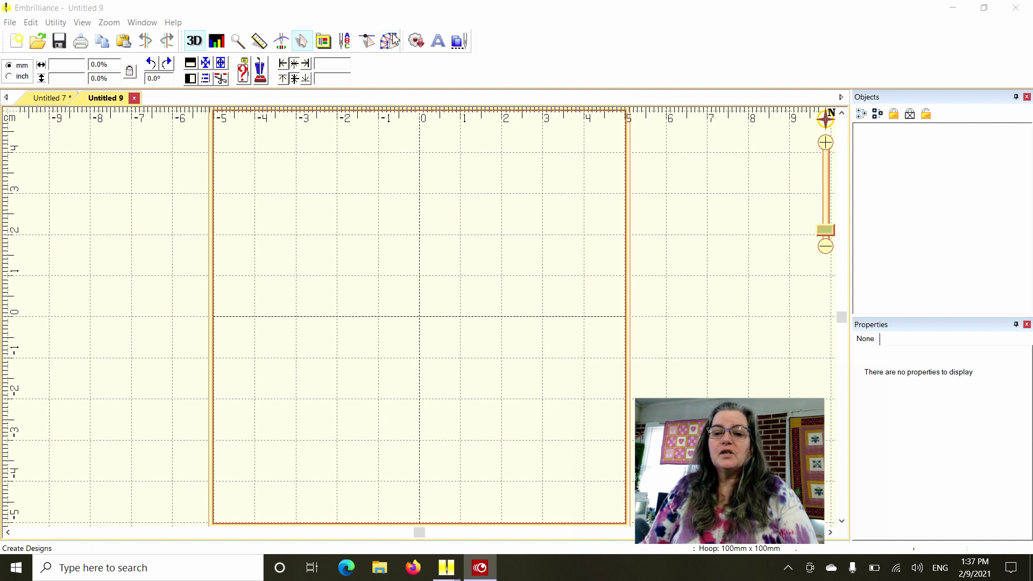
Insert Heart 9 from the Embrilliance: Outlines catalog and enlarge it to about 71.7 x 65.3 mm around the hoop's centre
click(418, 39)
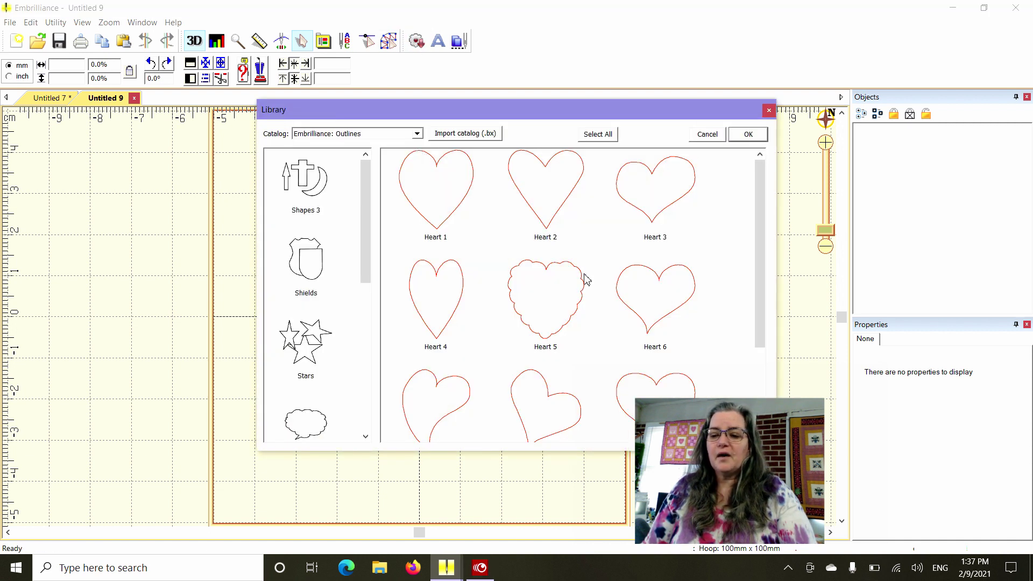
click(692, 359)
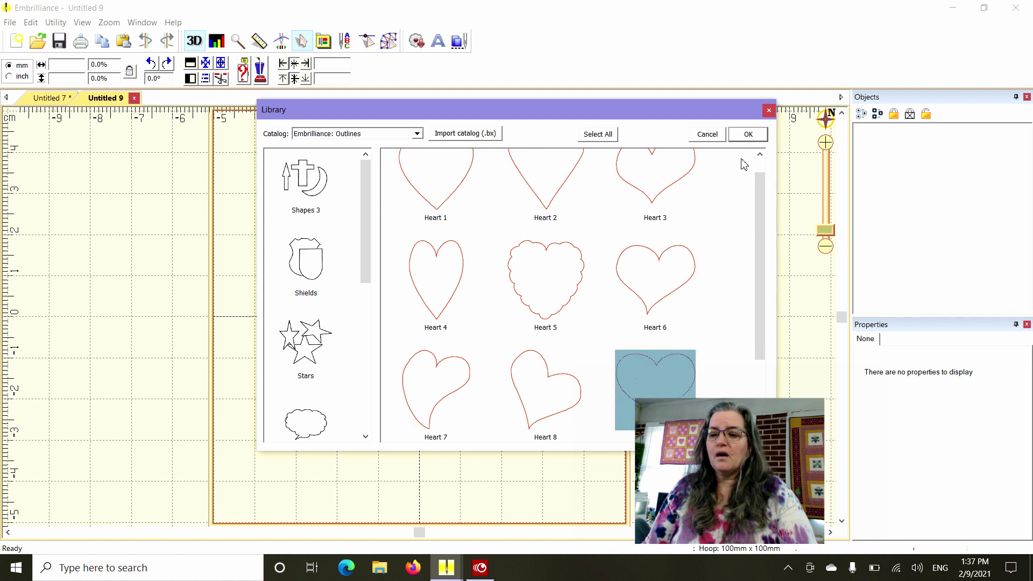
click(753, 138)
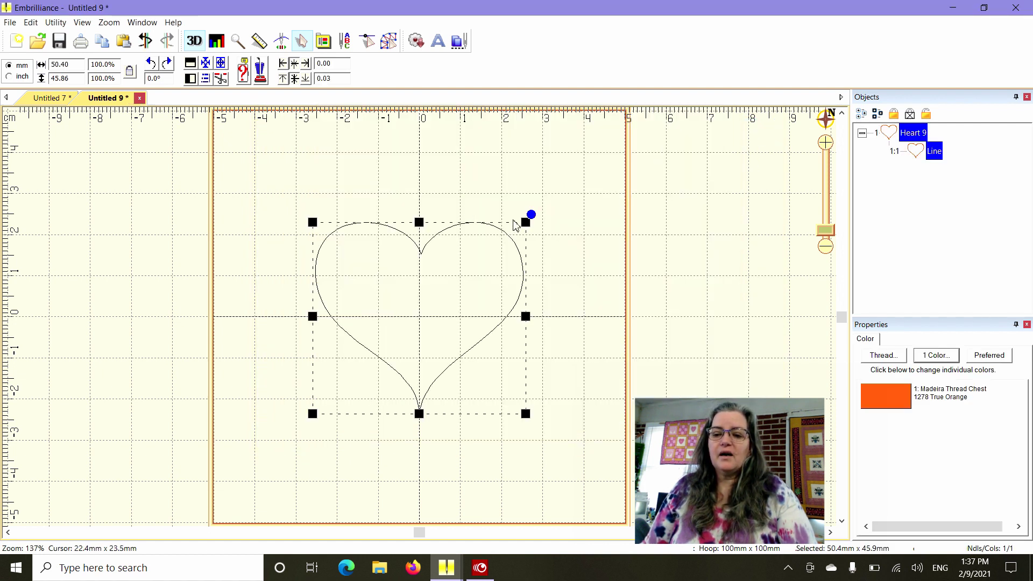
drag(526, 222, 568, 184)
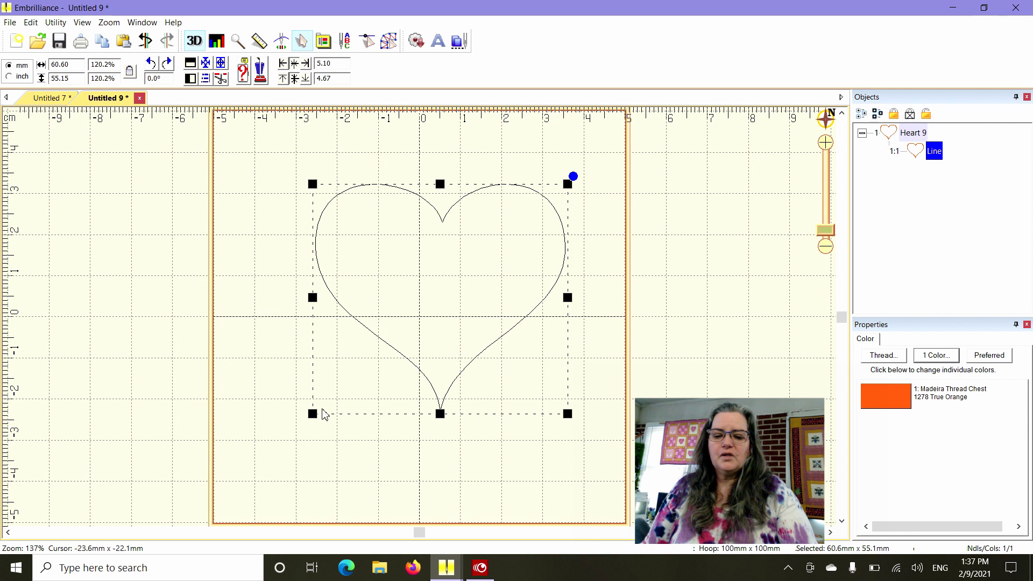
drag(311, 416, 267, 455)
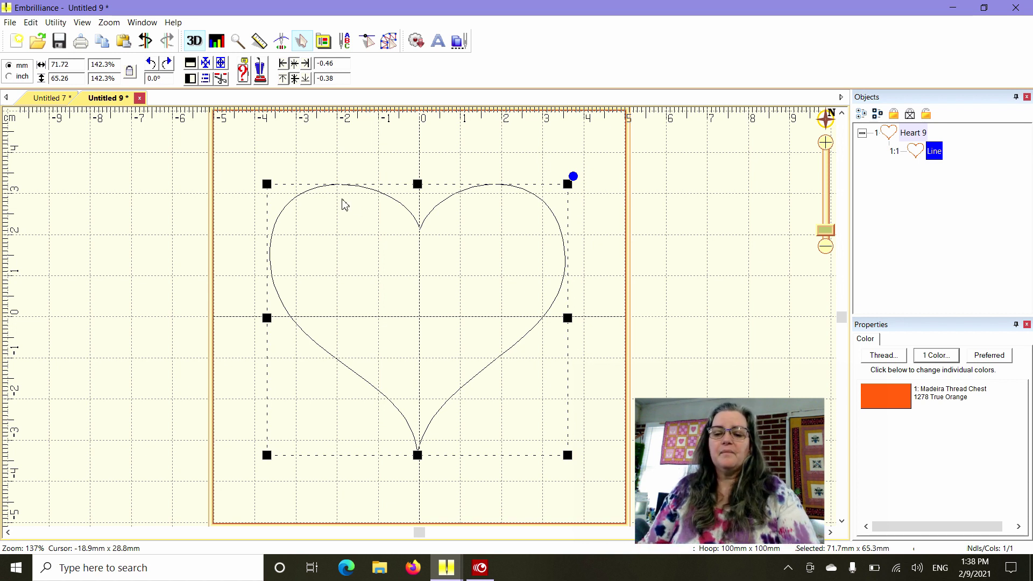
Enter create mode, copy the heart line and paste it three times in place for four stacked outlines
click(389, 41)
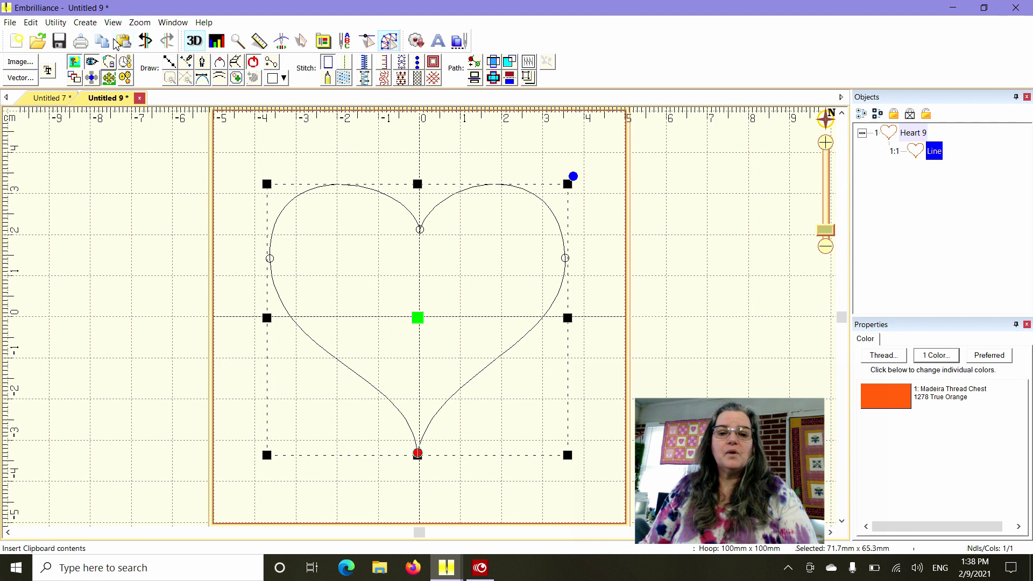
right_click(646, 251)
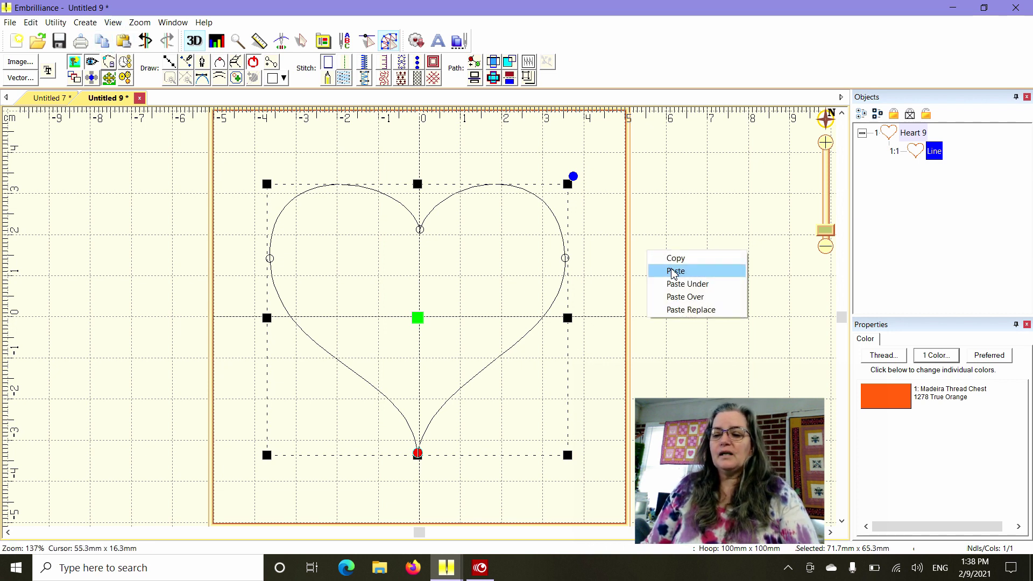
click(672, 272)
right_click(670, 269)
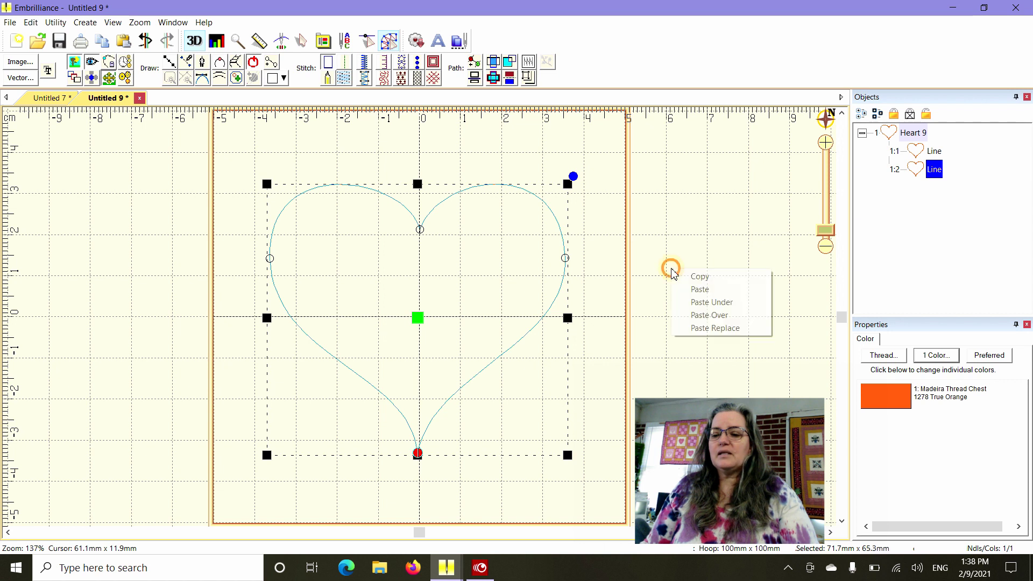
click(692, 291)
right_click(690, 293)
click(708, 312)
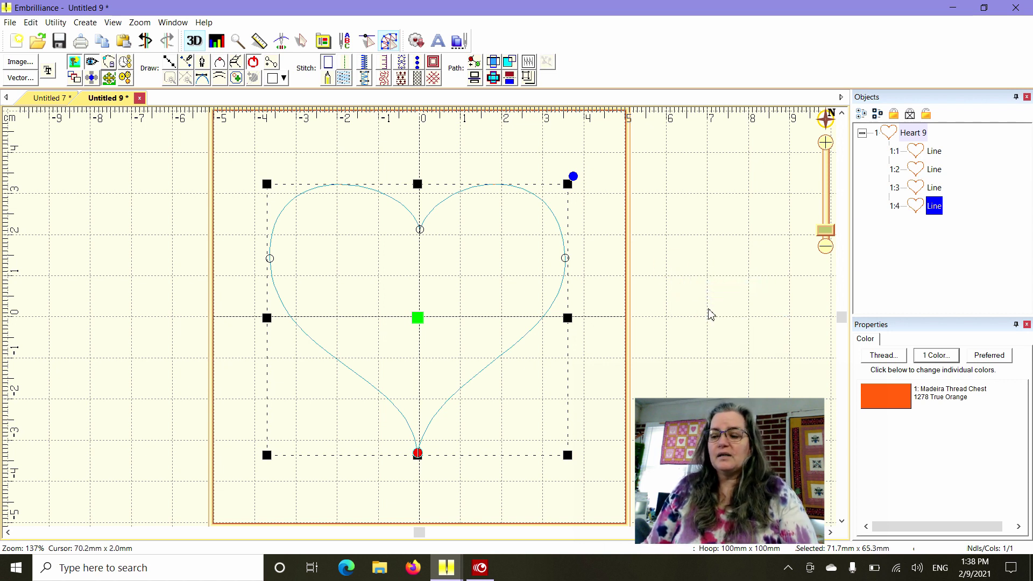
Set the first heart line's thread colour to Madeira Thread Chest 1134 Dark Sapphire
click(929, 152)
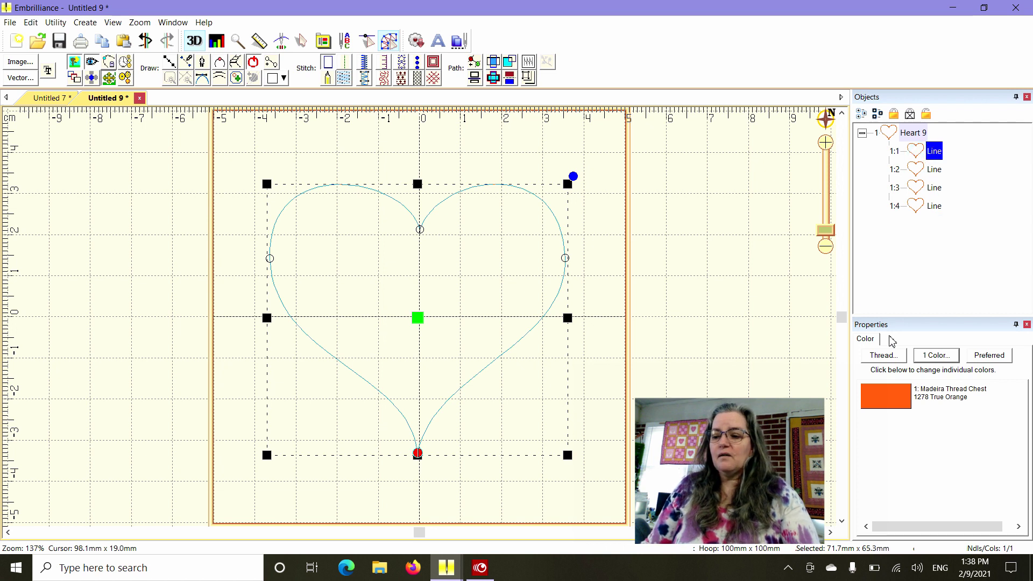
click(890, 398)
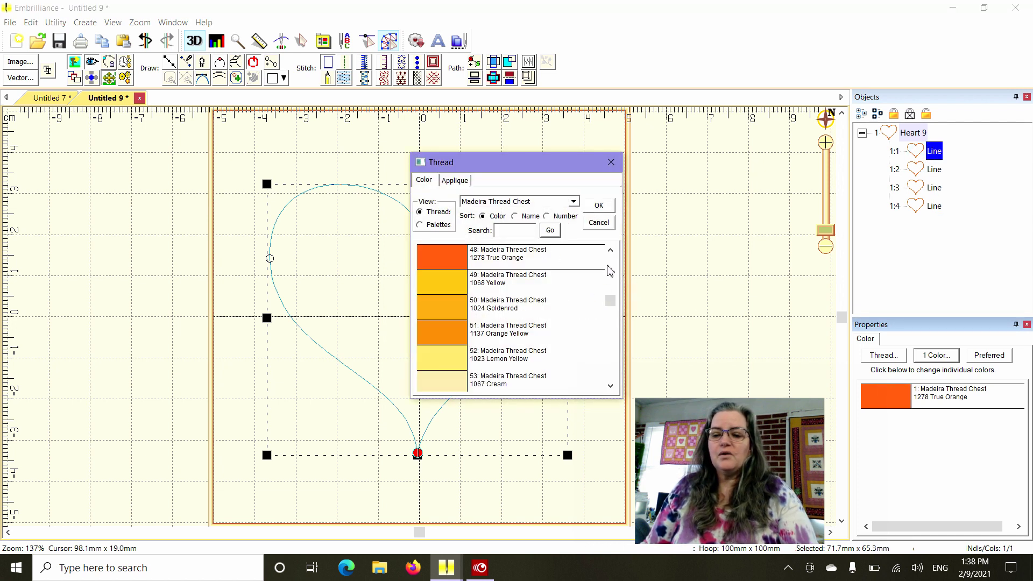
drag(609, 300, 610, 348)
click(457, 382)
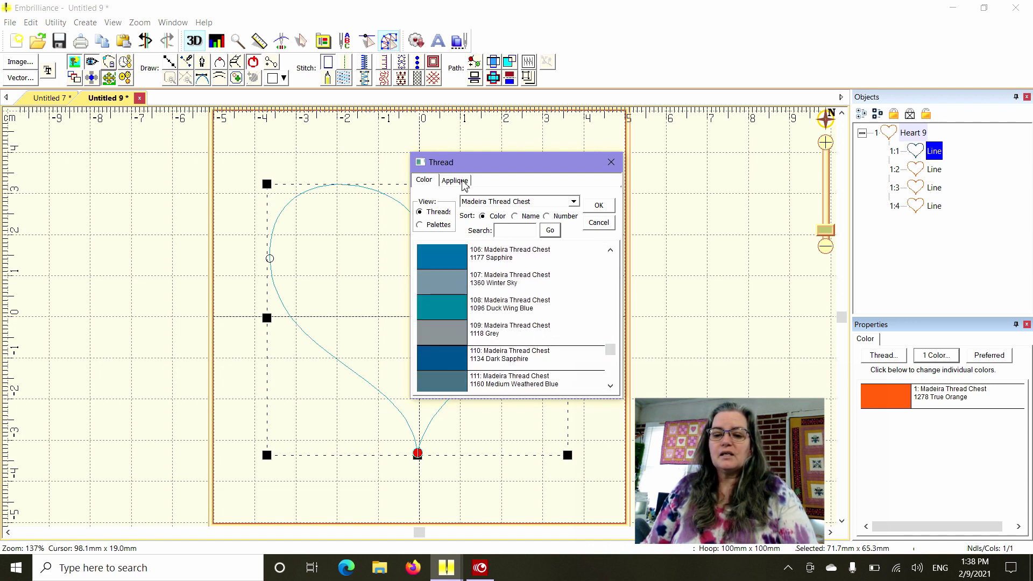
click(600, 211)
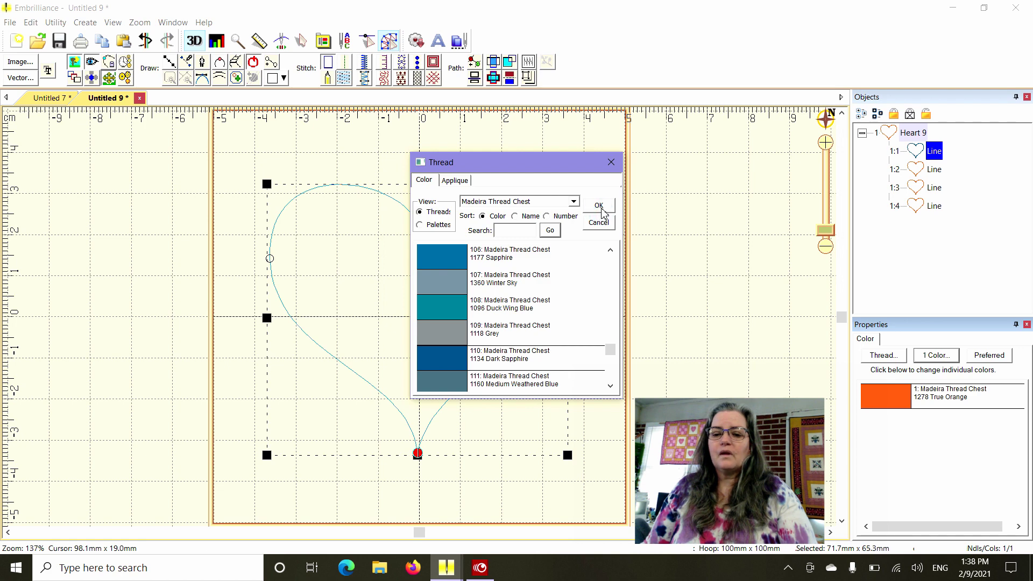
click(600, 210)
Convert the first heart line to a run stitch of type Single and check its tie settings
click(347, 62)
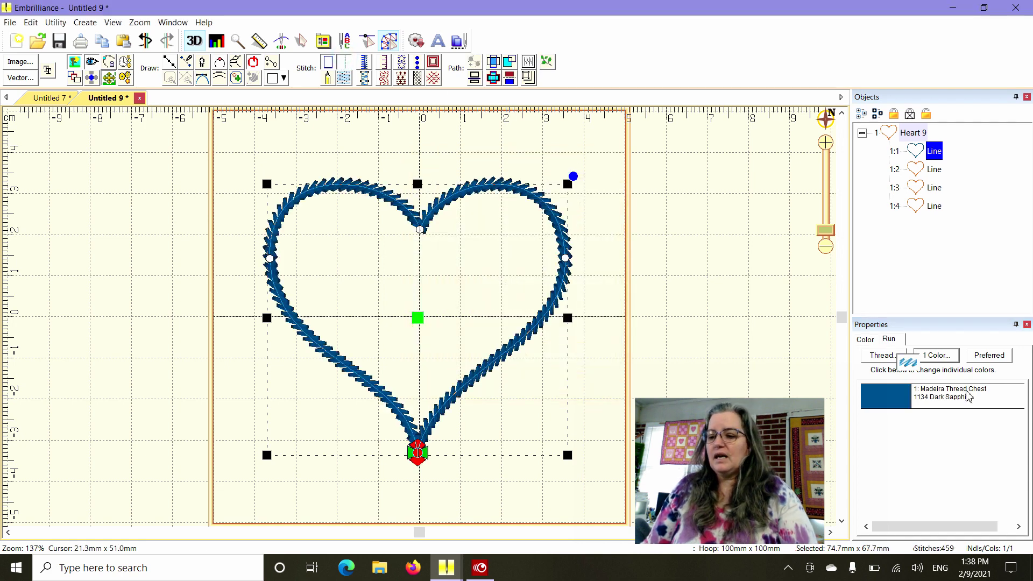
click(929, 381)
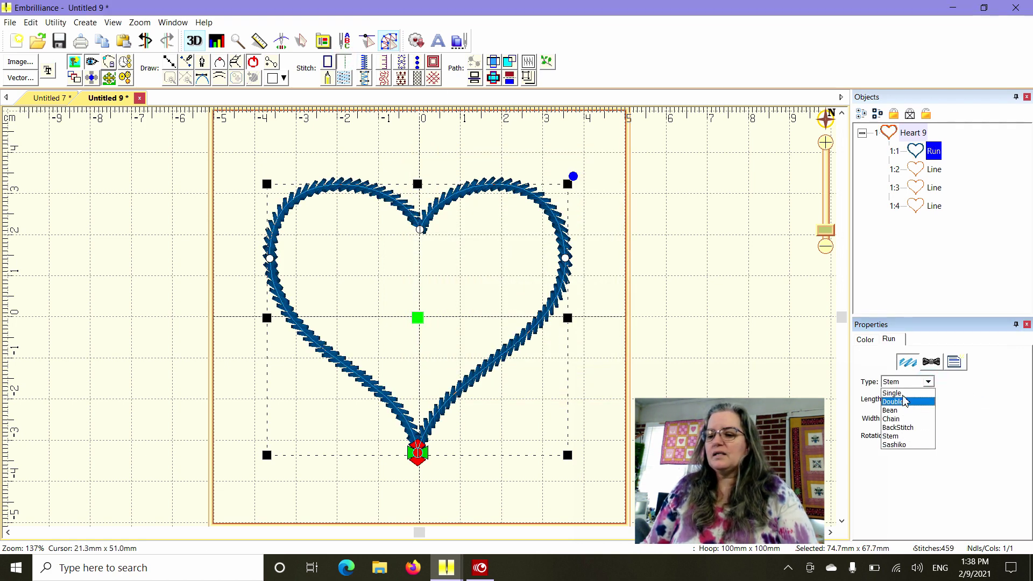
click(909, 393)
click(932, 361)
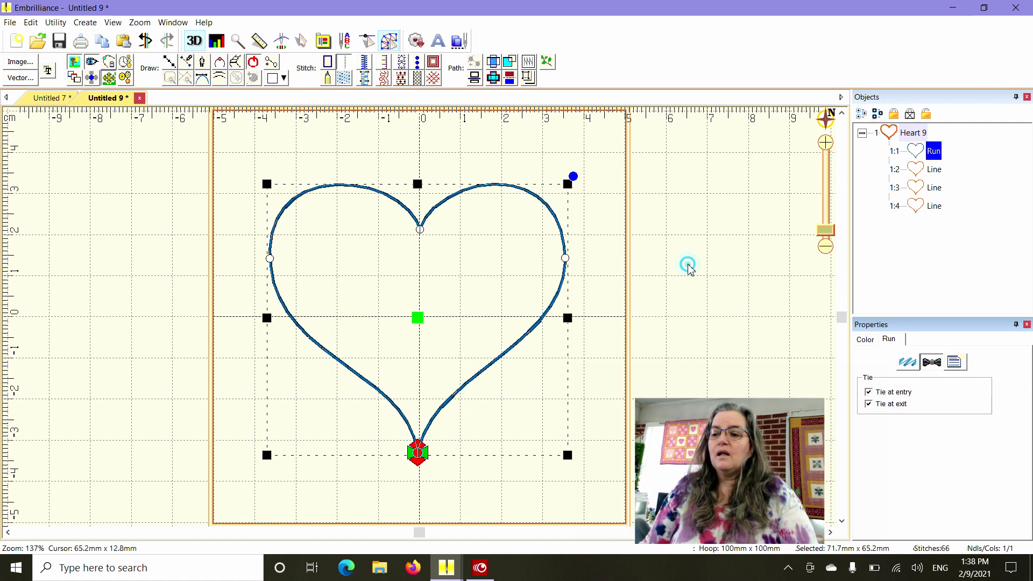
click(687, 266)
Convert the second heart line to a run stitch of type Double and check its tie settings
click(919, 169)
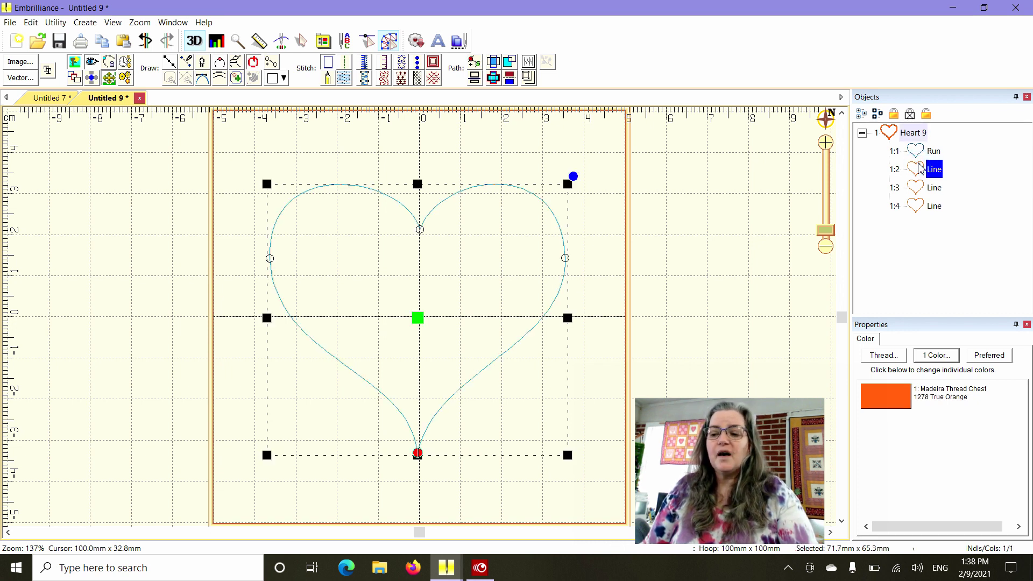
click(348, 62)
click(928, 381)
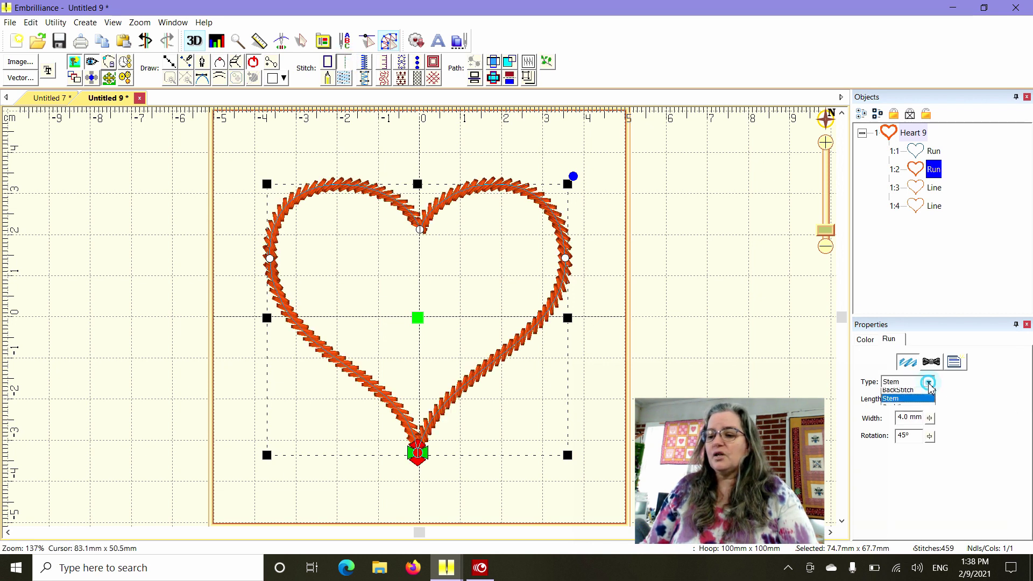
click(897, 399)
click(935, 365)
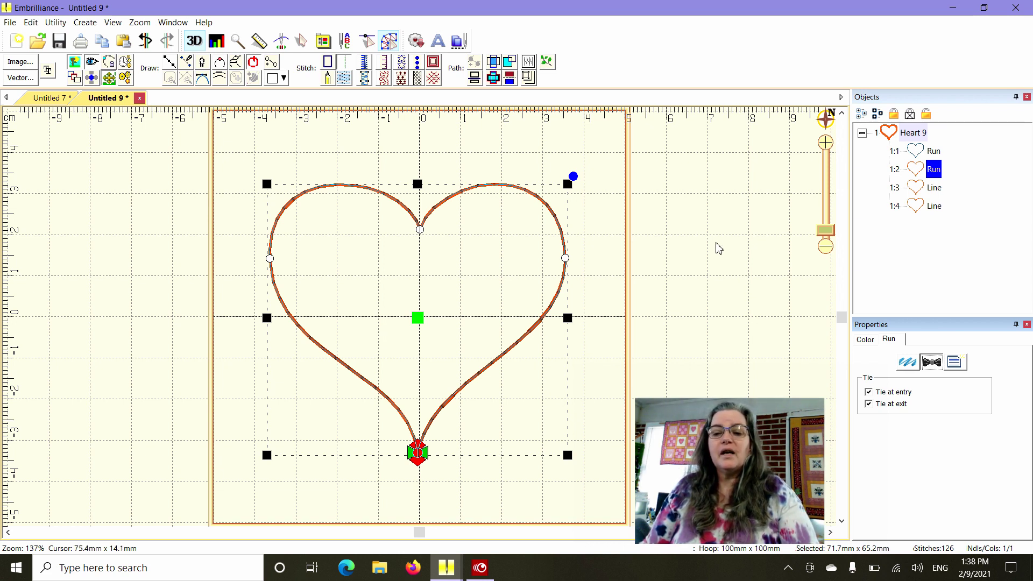
Set the second heart's thread colour to Madeira Thread Chest 1051 Christmas Green and return to its run settings
click(868, 342)
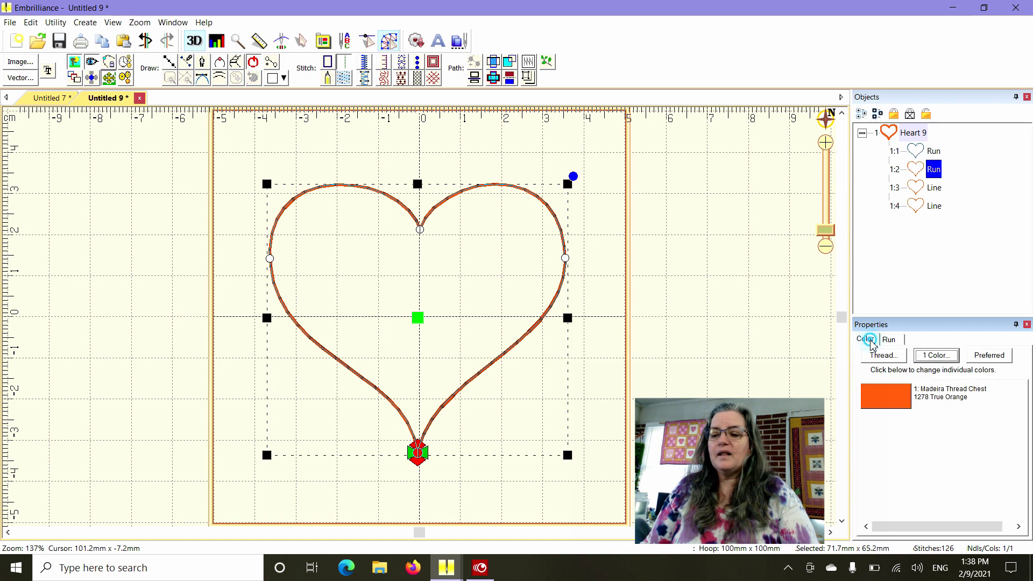
click(883, 398)
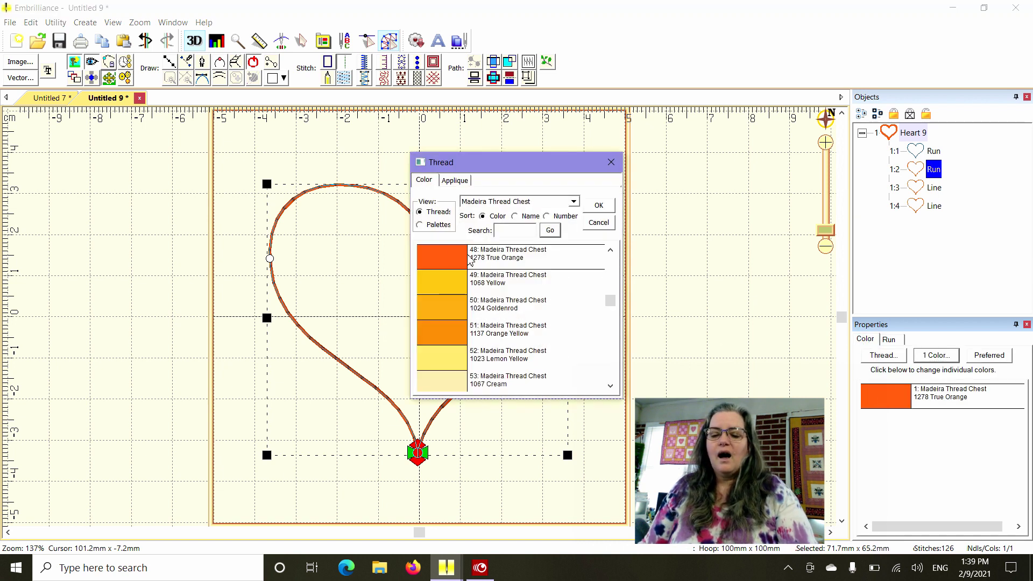
drag(612, 309, 611, 336)
click(457, 284)
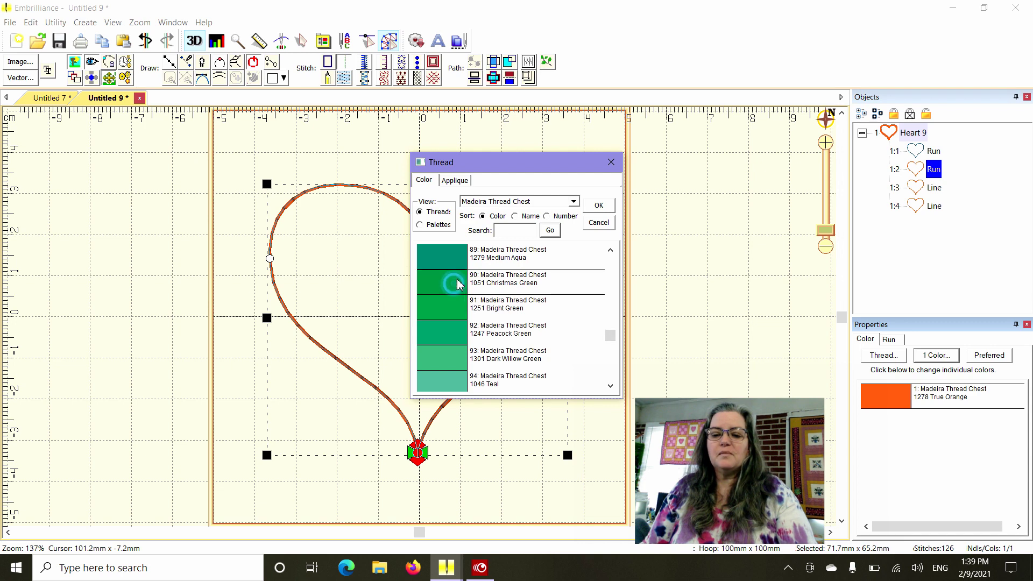
click(598, 207)
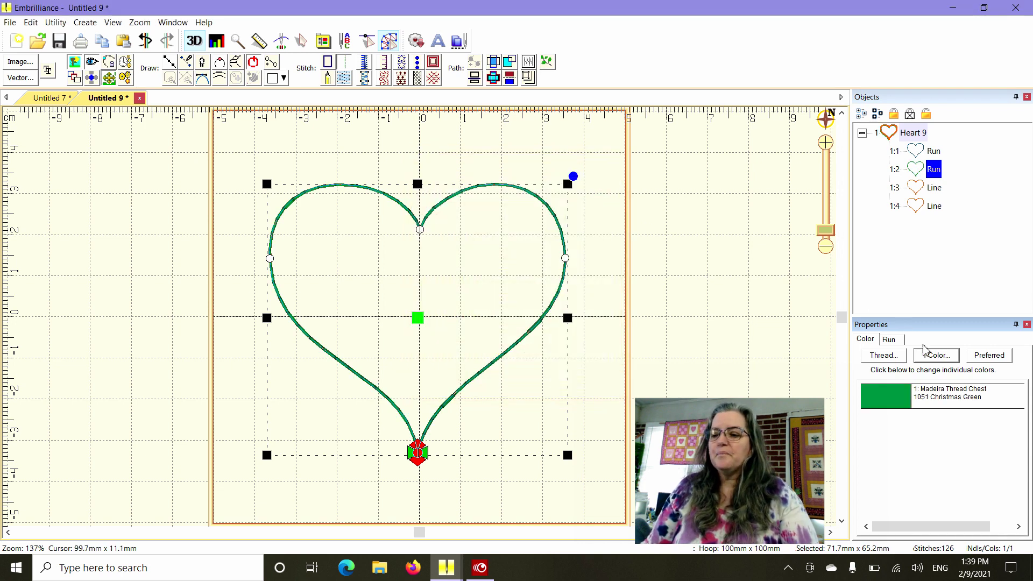
click(889, 341)
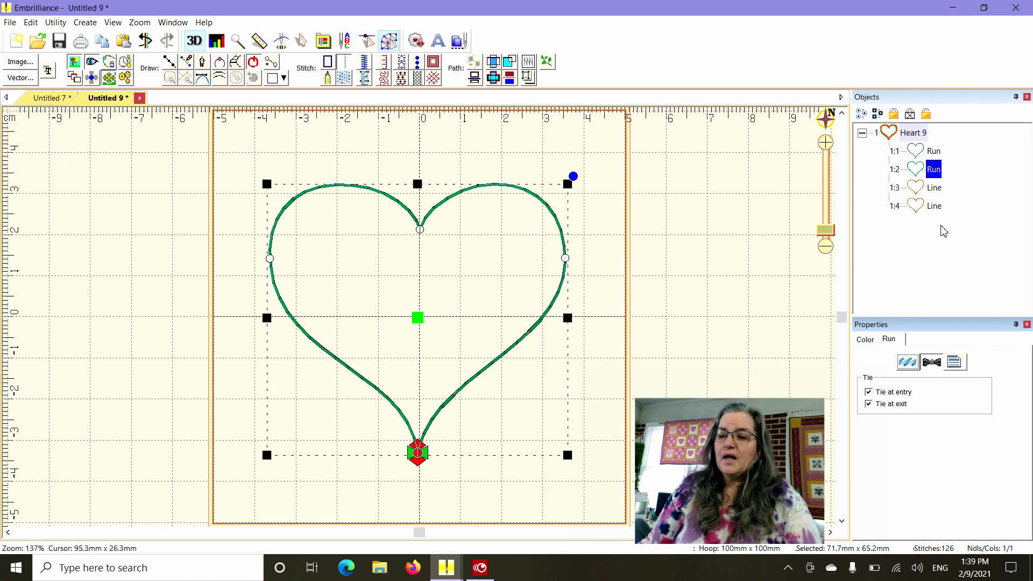
Compare Motif Fill and Stipple on the third heart outline and leave it filled with Stipple
click(932, 190)
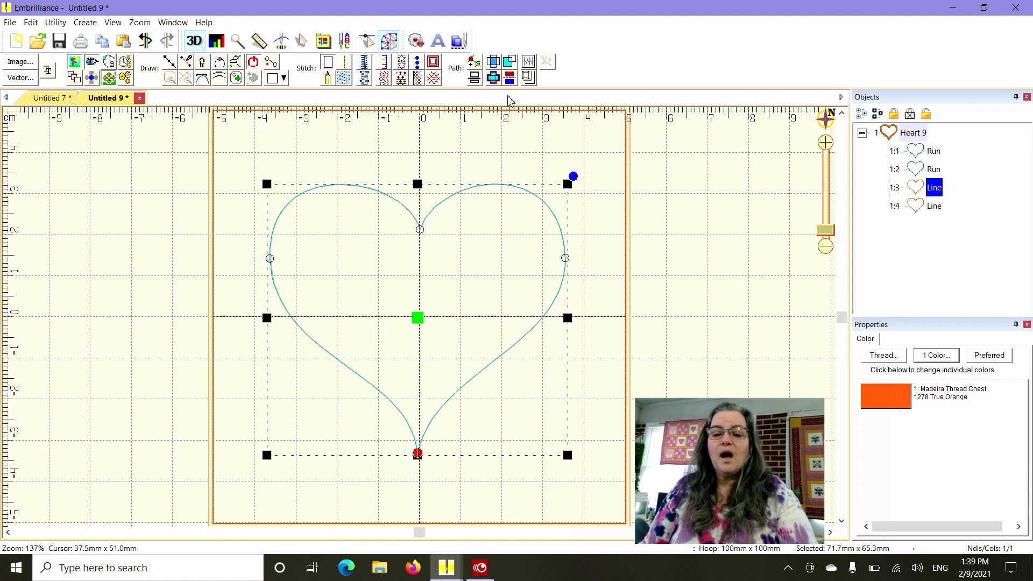
click(400, 79)
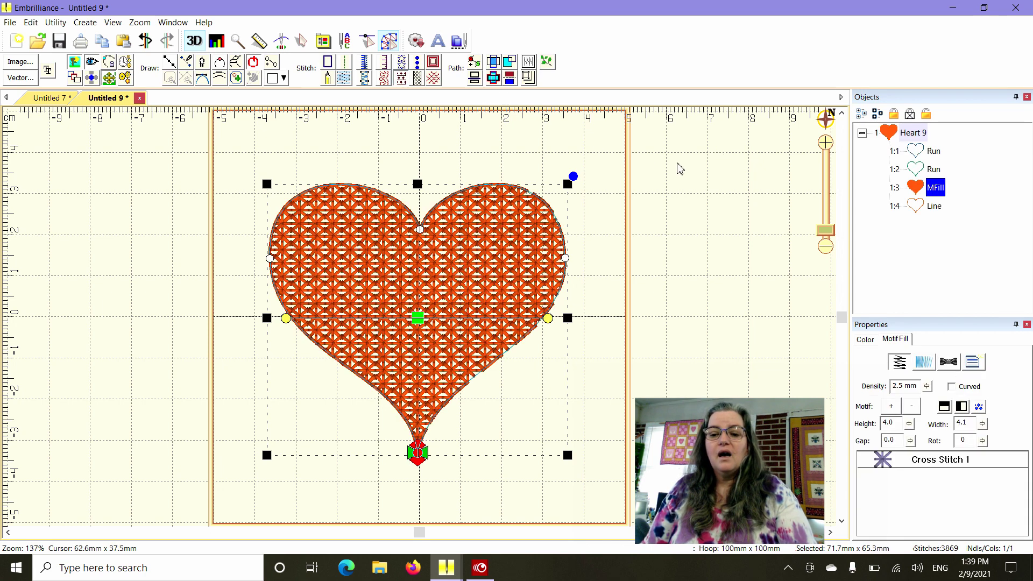
click(384, 79)
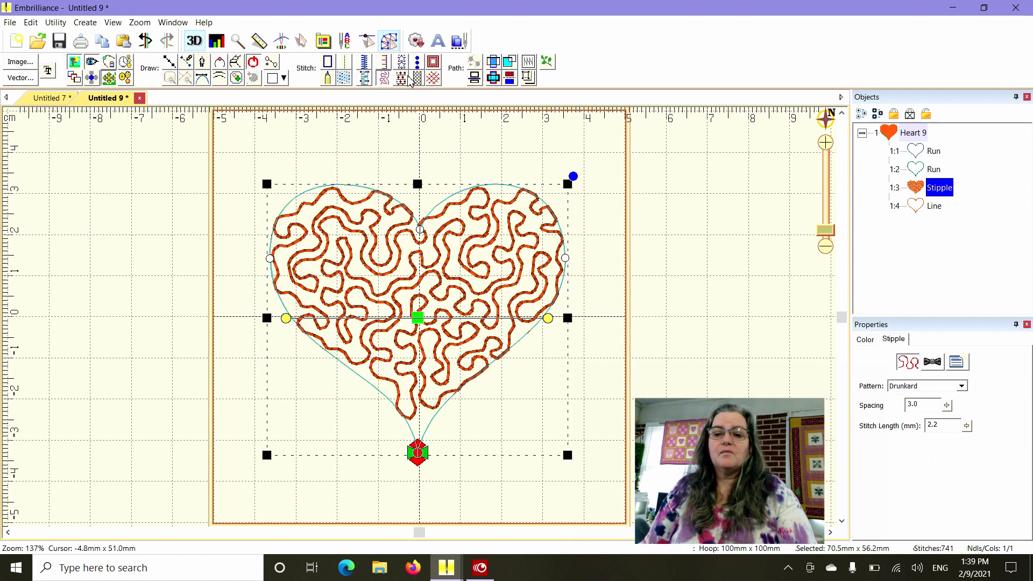
click(402, 78)
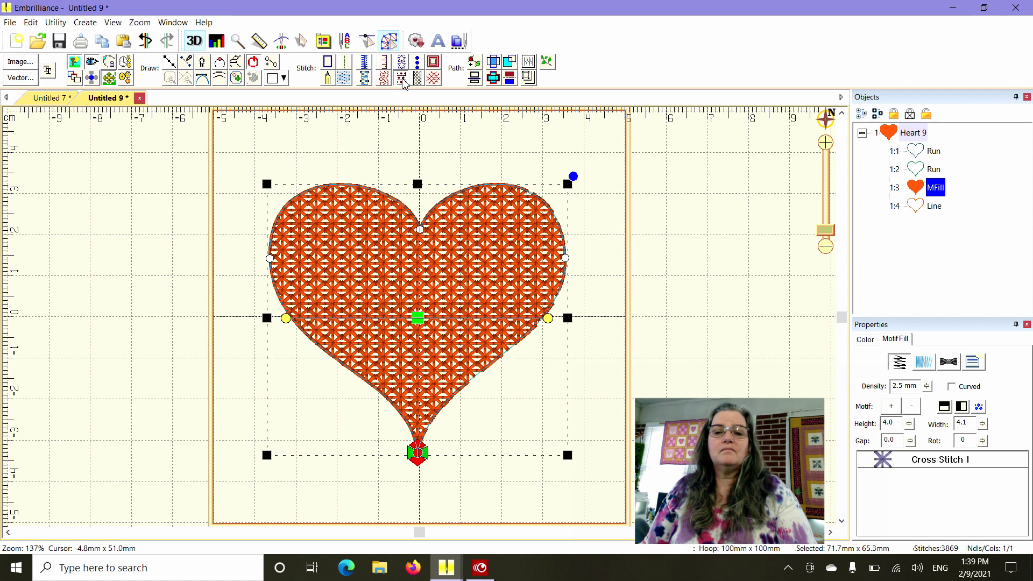
click(384, 79)
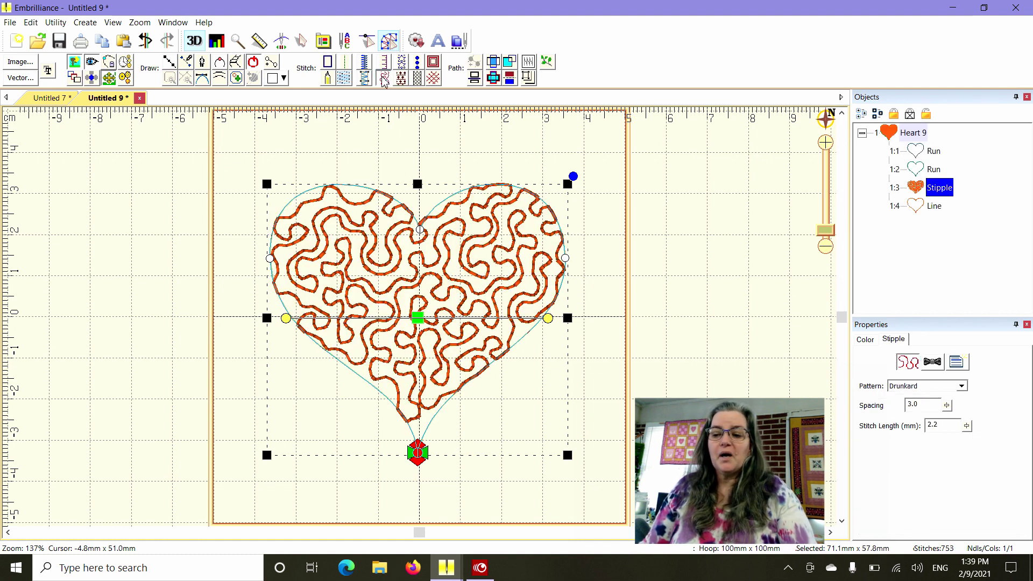
Set the stippled heart's thread colour to Madeira Thread Chest 1108 Mauve
click(864, 339)
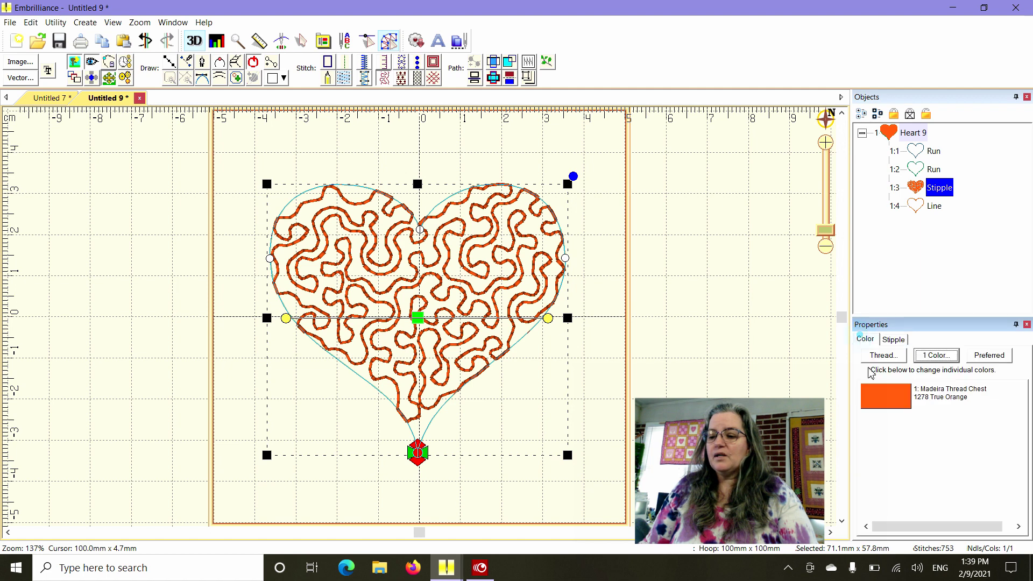
click(881, 401)
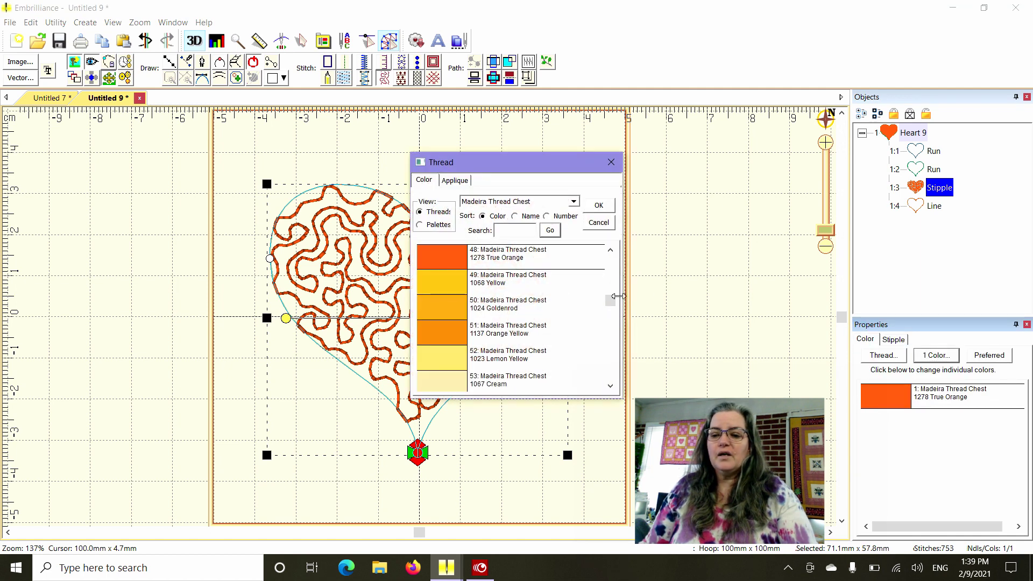
drag(611, 299, 608, 275)
click(601, 281)
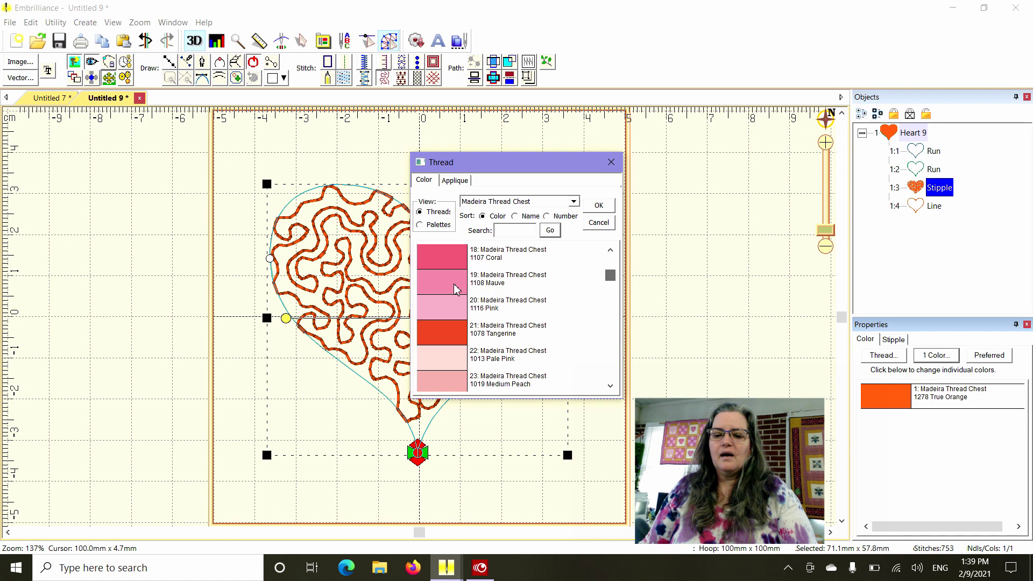
click(600, 206)
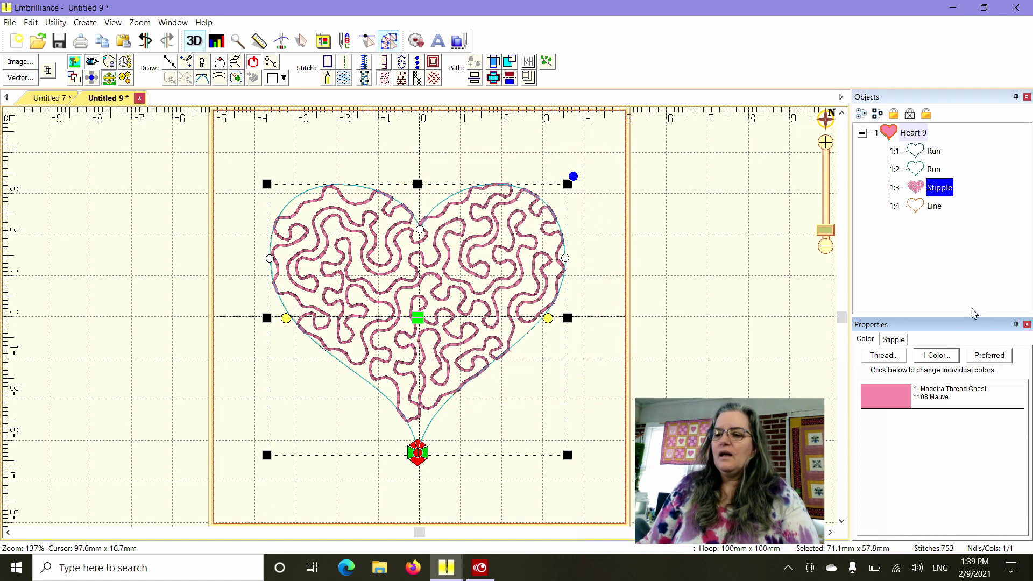
Set the fourth heart line's thread colour to Madeira Thread Chest 1385 Dark Burgundy
click(915, 210)
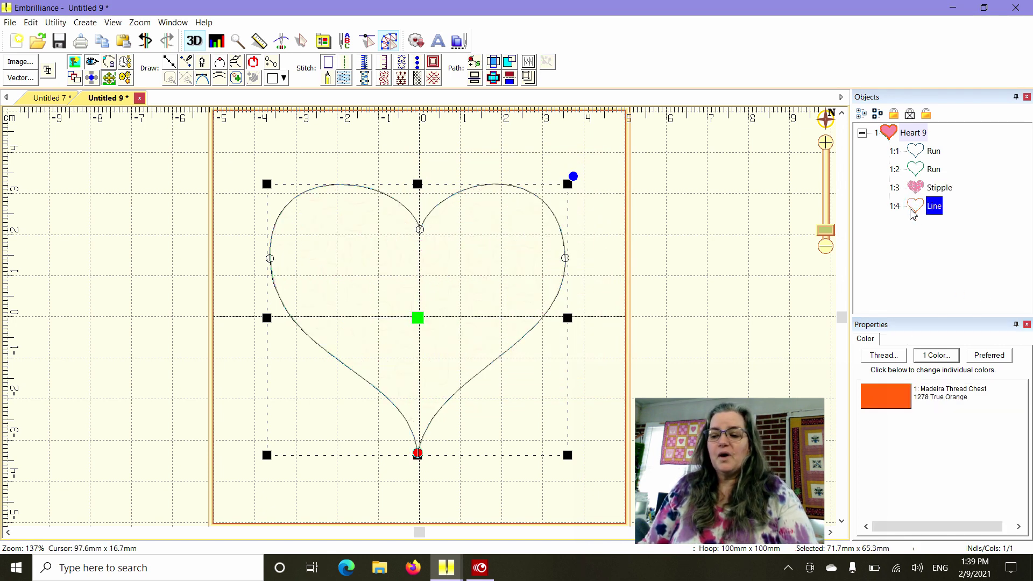
click(867, 408)
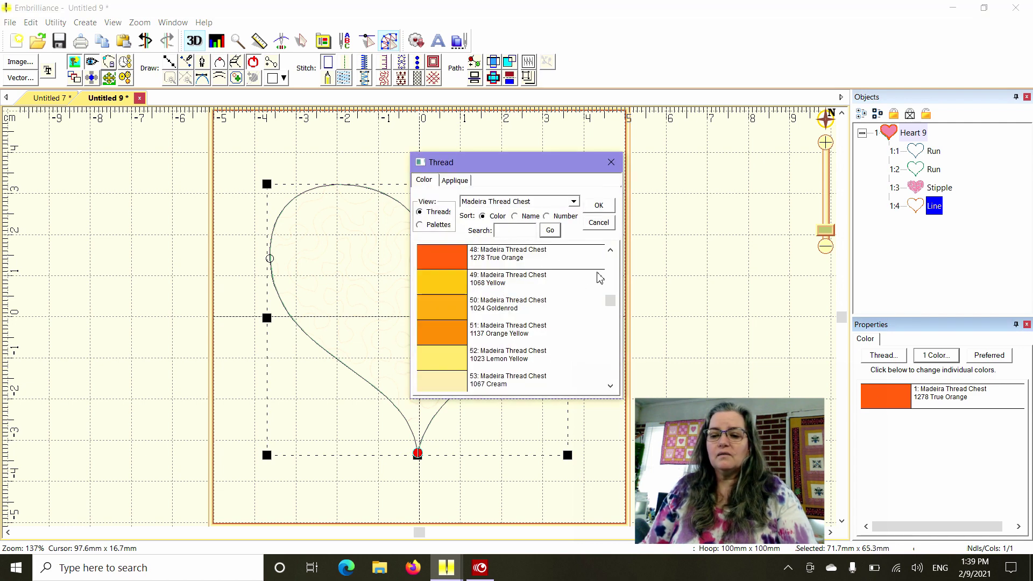
drag(605, 301, 610, 260)
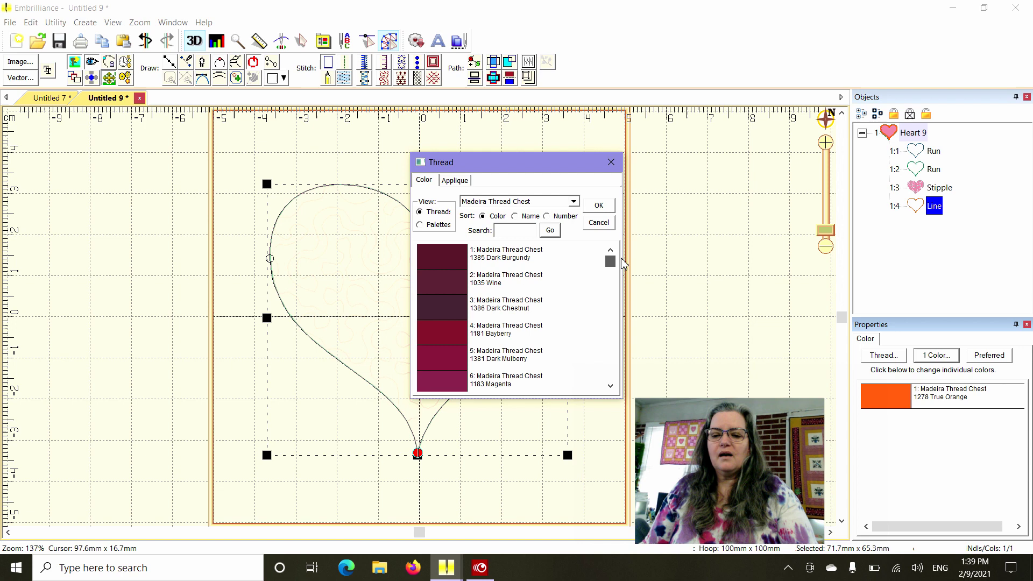
click(456, 254)
click(598, 204)
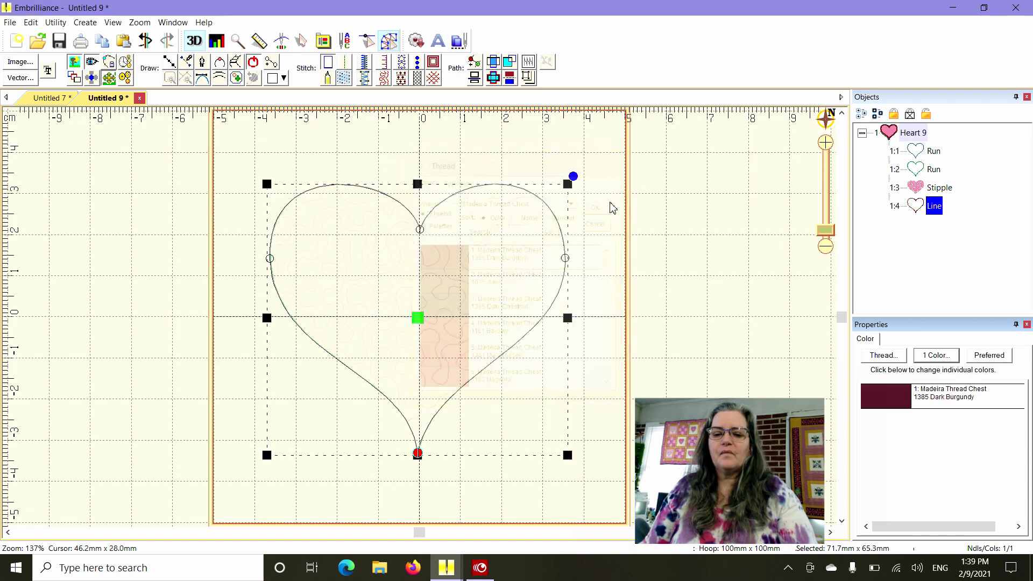
Compare Run, Satin Border and Applique with a Zig-Zag border on the fourth heart, leaving it as a Stem run stitch
click(344, 62)
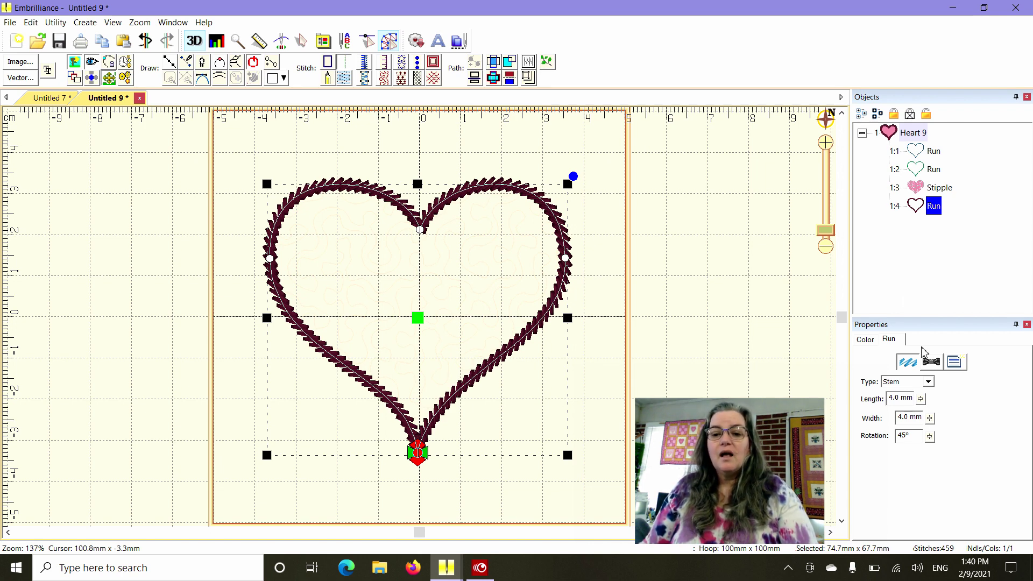
click(368, 64)
click(368, 63)
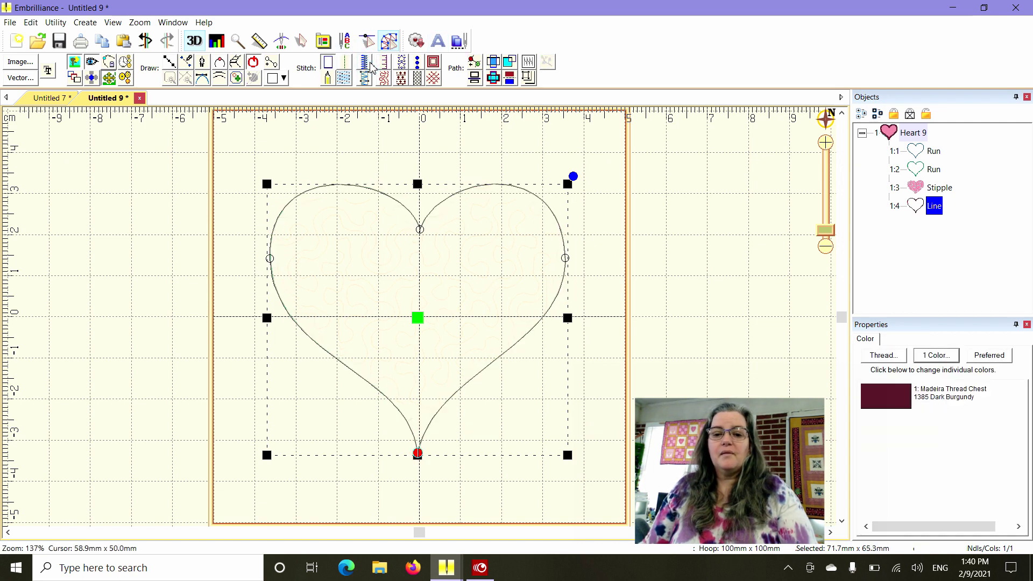
click(369, 64)
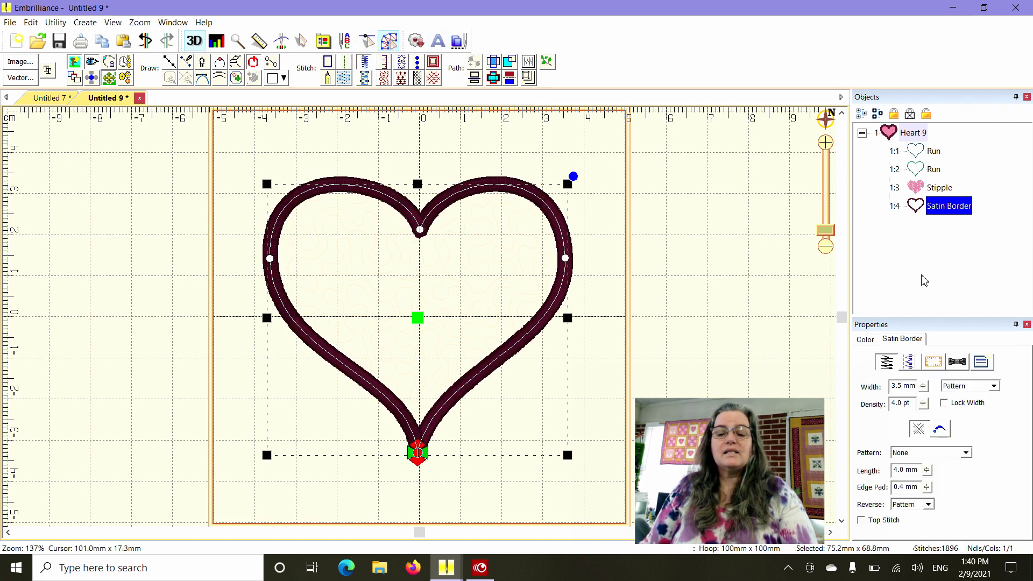
click(384, 63)
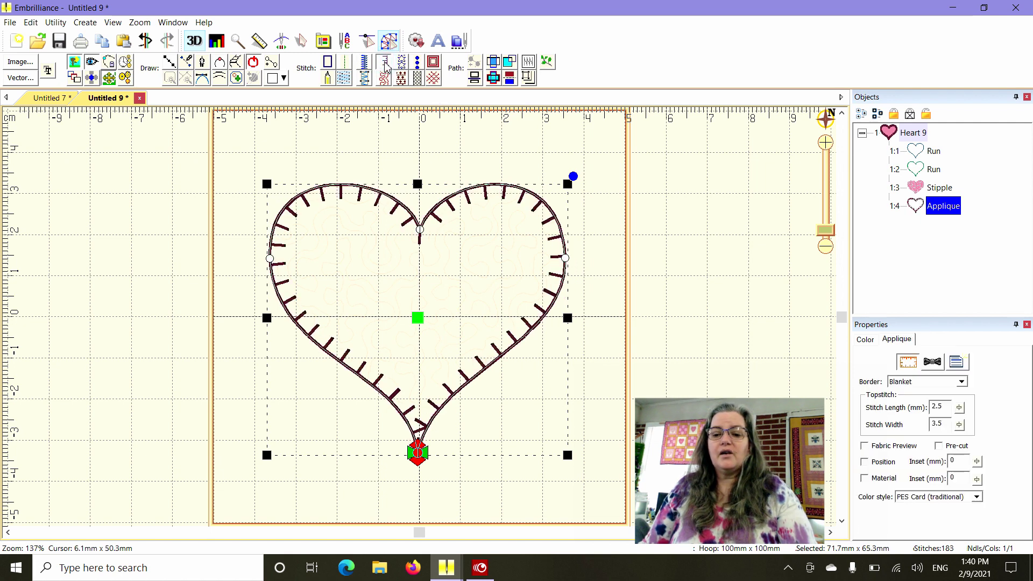
click(962, 383)
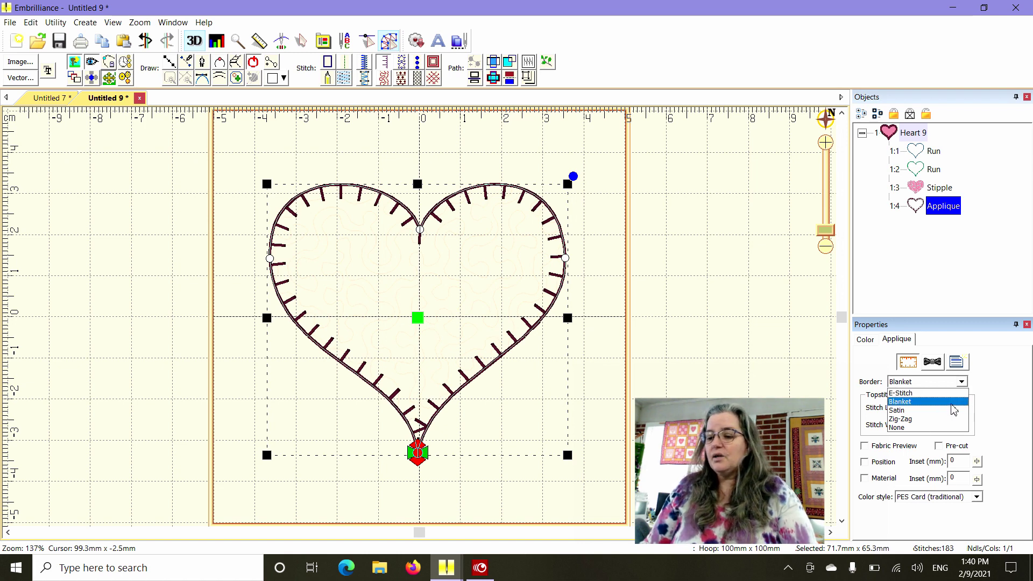
click(913, 418)
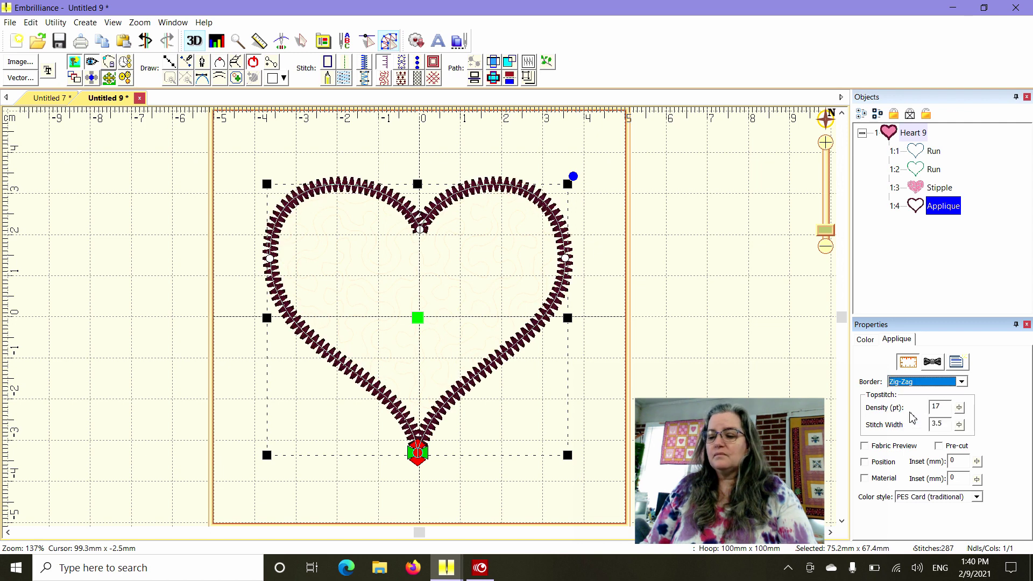
click(349, 63)
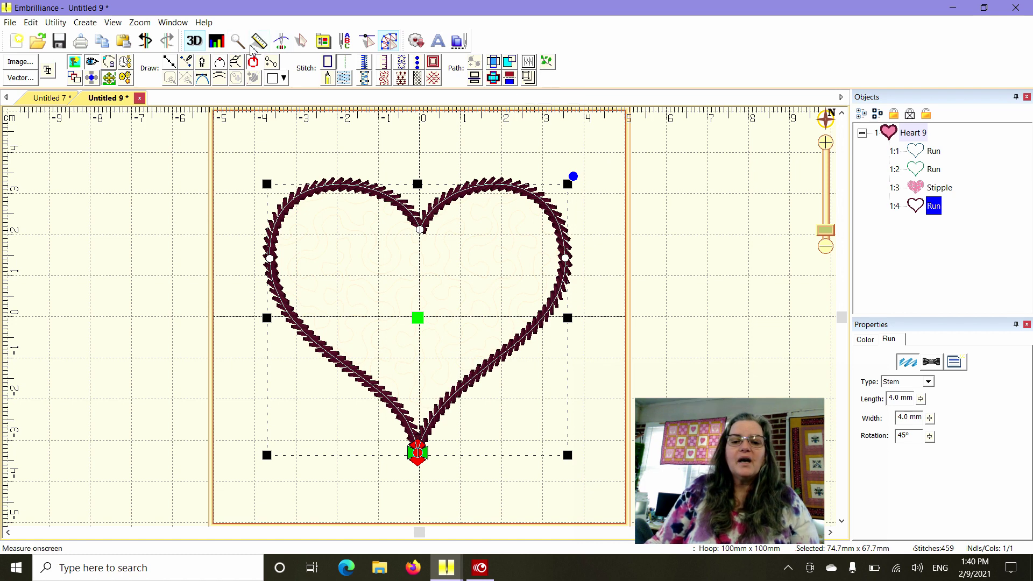
Draw an open seven-point curved outline about 83 by 73 mm around the heart, leaving a gap at the bottom
click(393, 460)
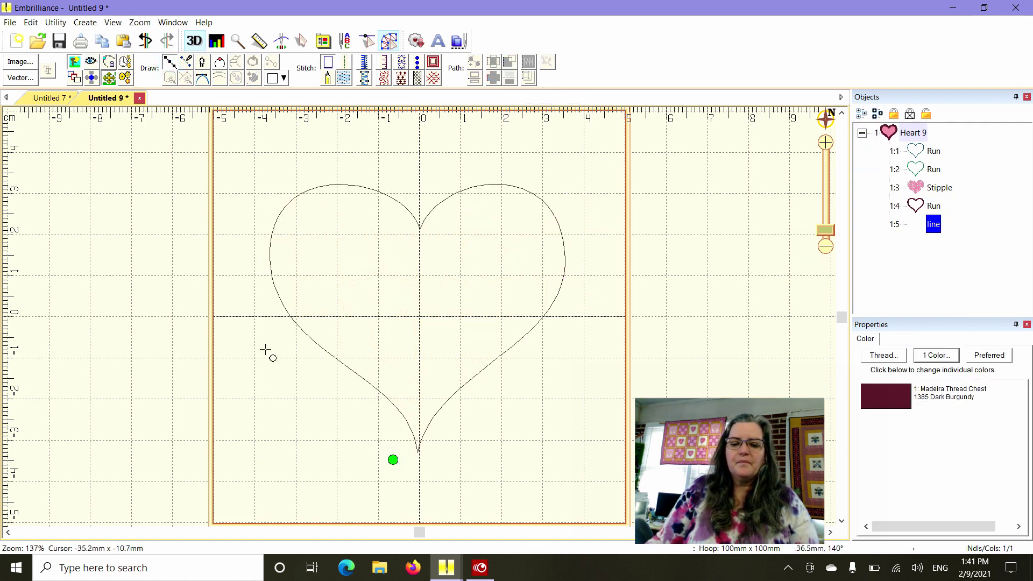
click(251, 314)
click(297, 165)
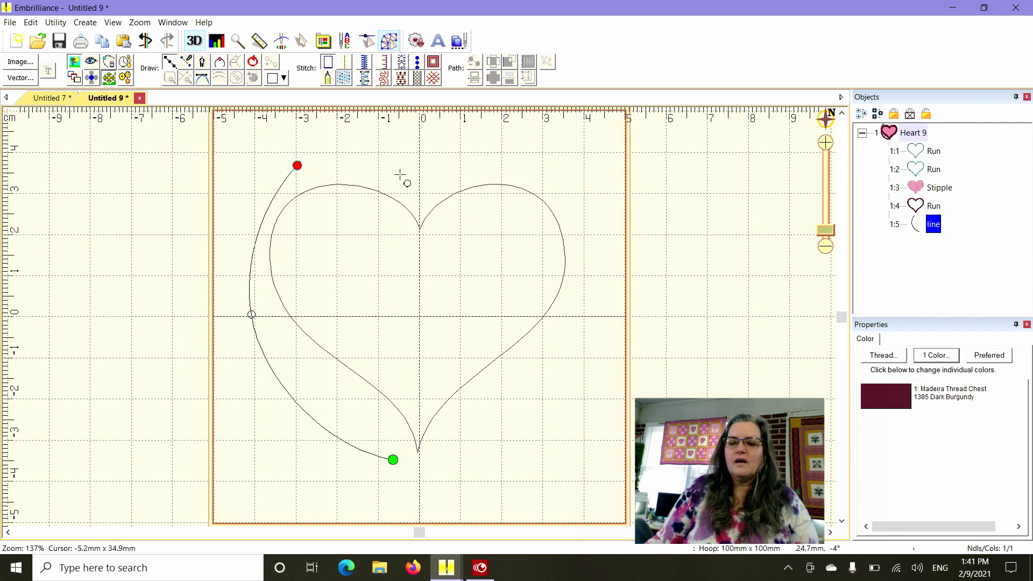
click(417, 173)
click(556, 170)
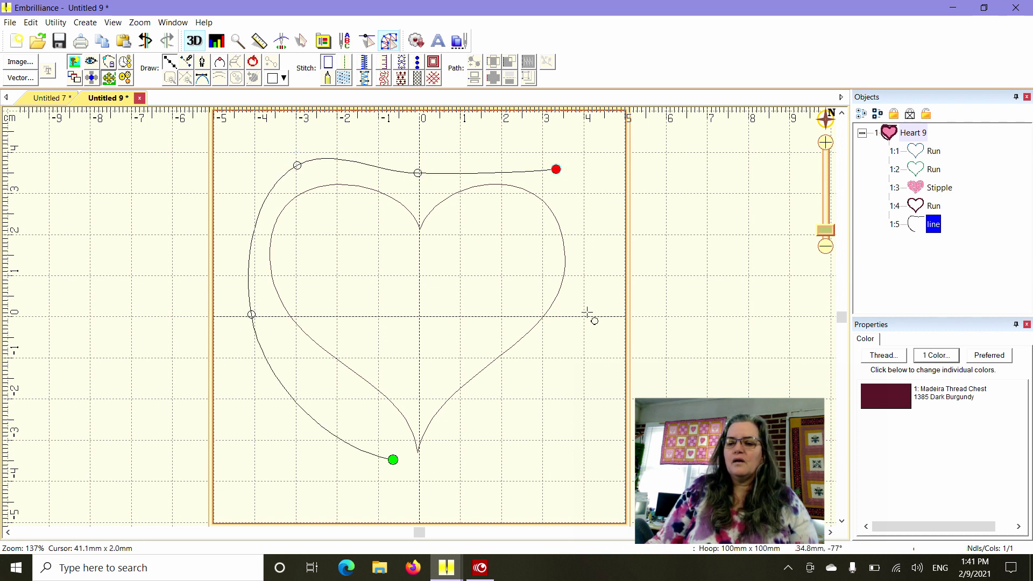
click(584, 312)
click(452, 447)
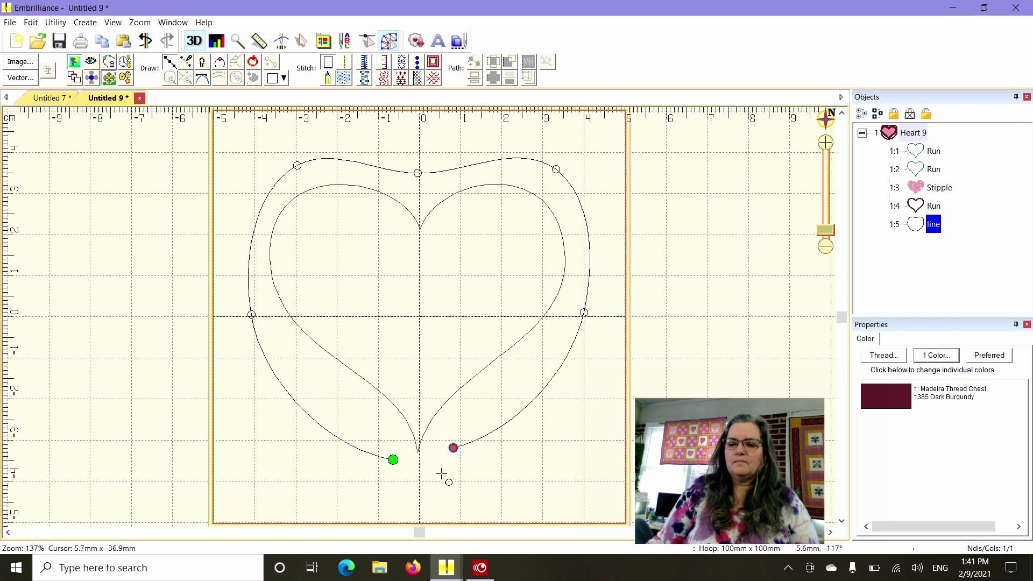
key(Return)
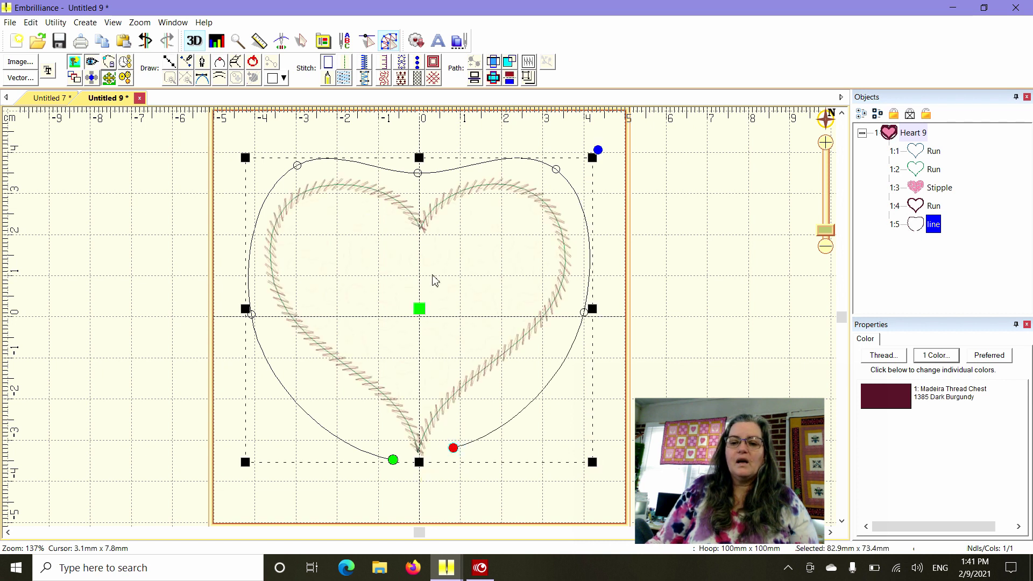
Change the outer outline's top centre point to a Cusp and raise both its handles to form the heart's dip
click(418, 174)
right_click(418, 173)
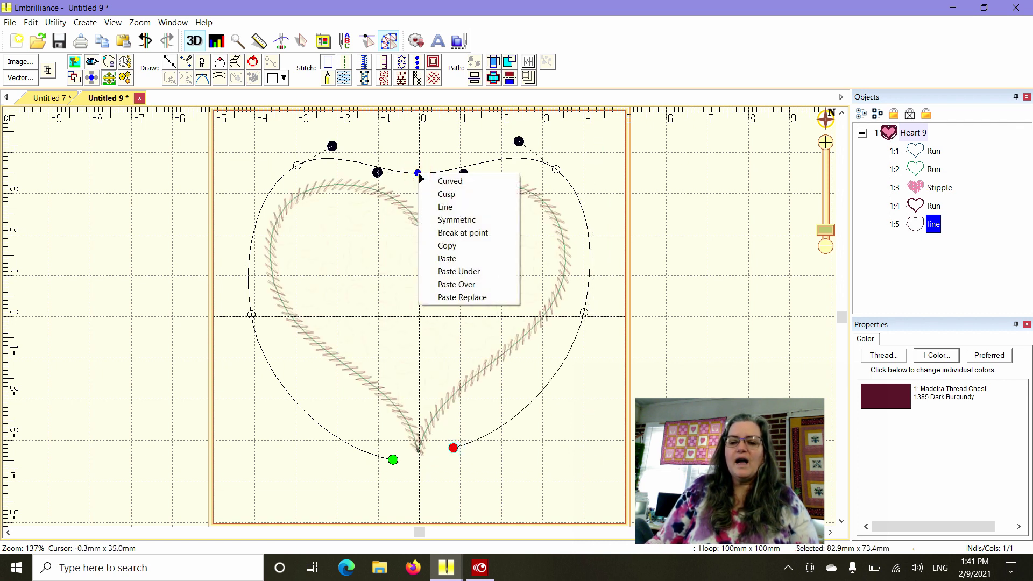
click(446, 194)
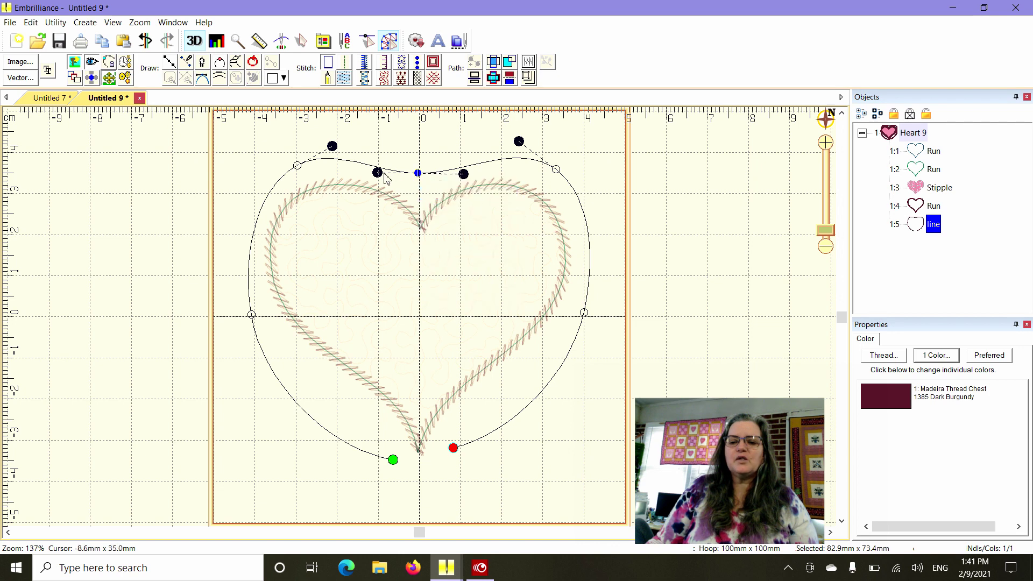
drag(377, 172, 395, 141)
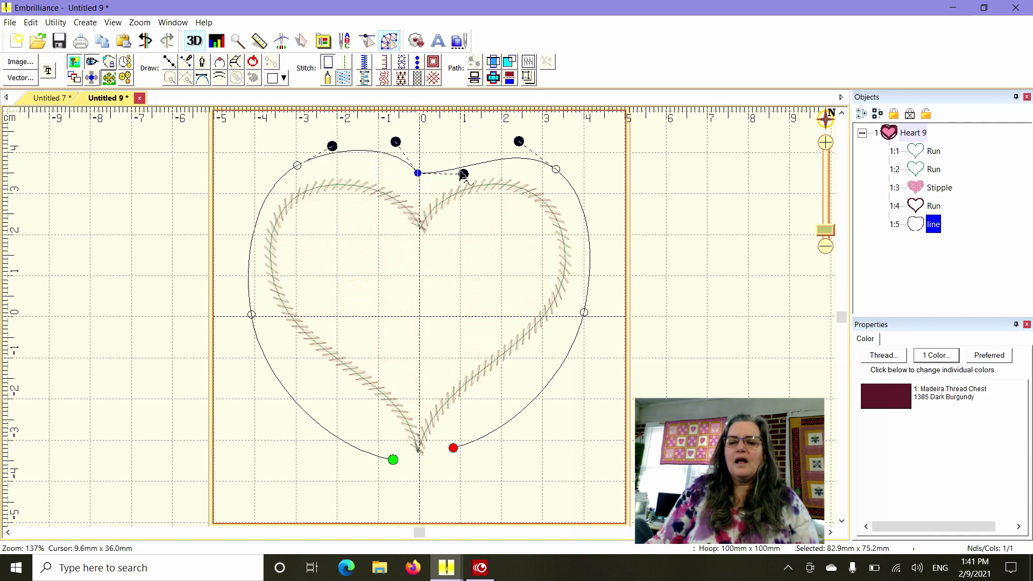
drag(463, 174, 470, 141)
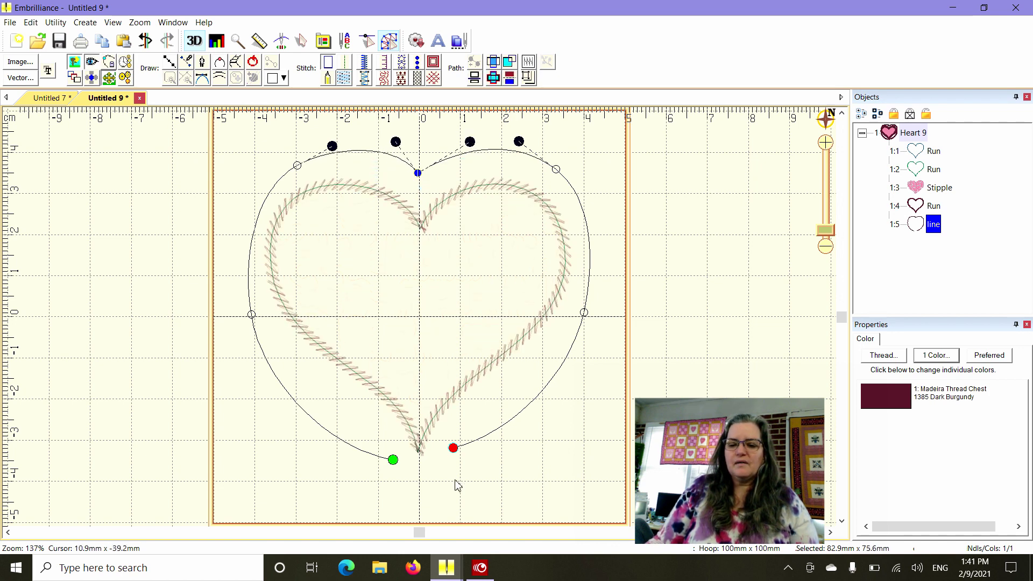
Bend the outer outline's two lower curves inward and move both open ends down below the inner heart's tip
click(393, 460)
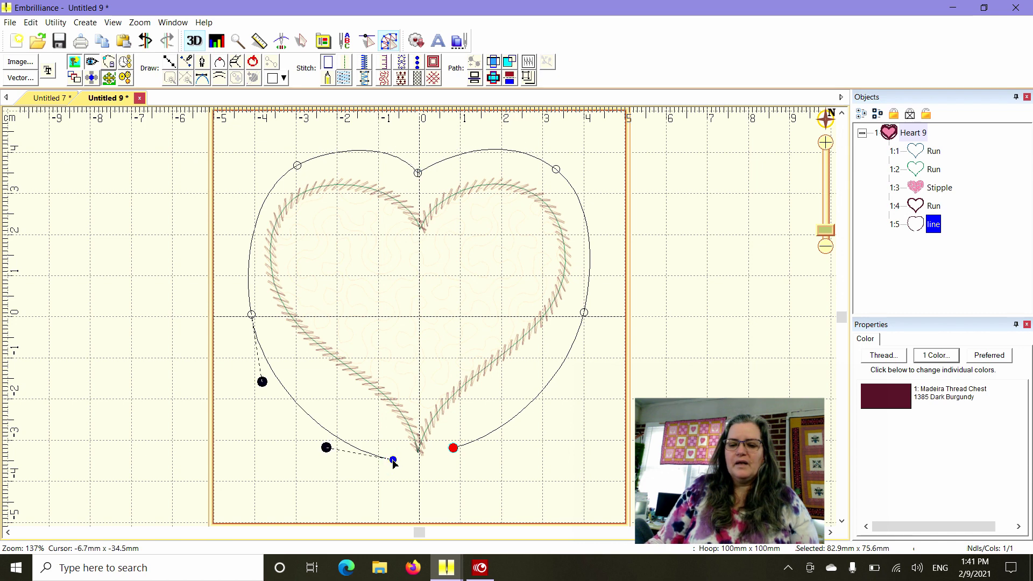
drag(327, 448, 383, 414)
click(453, 448)
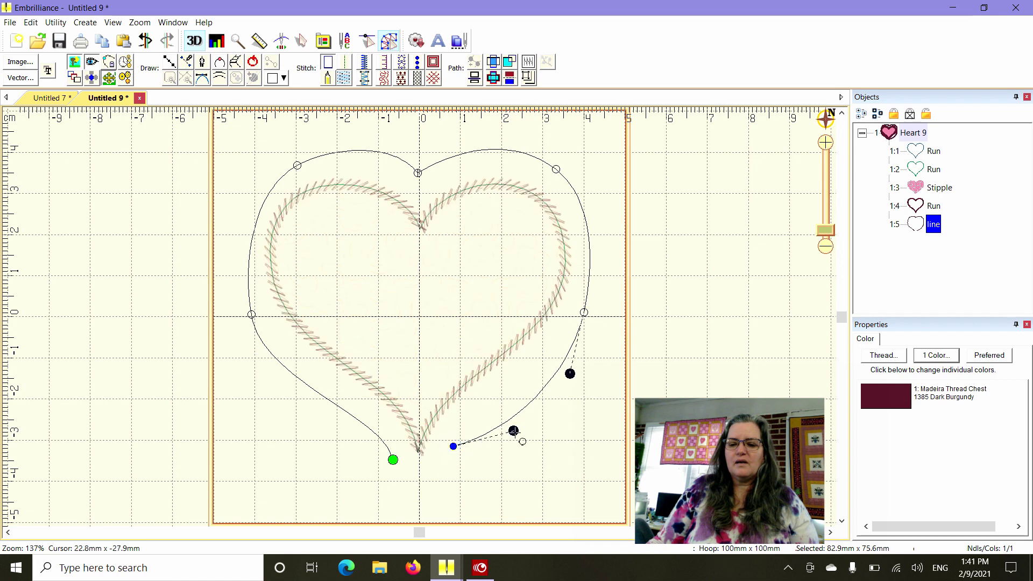
drag(515, 432, 481, 396)
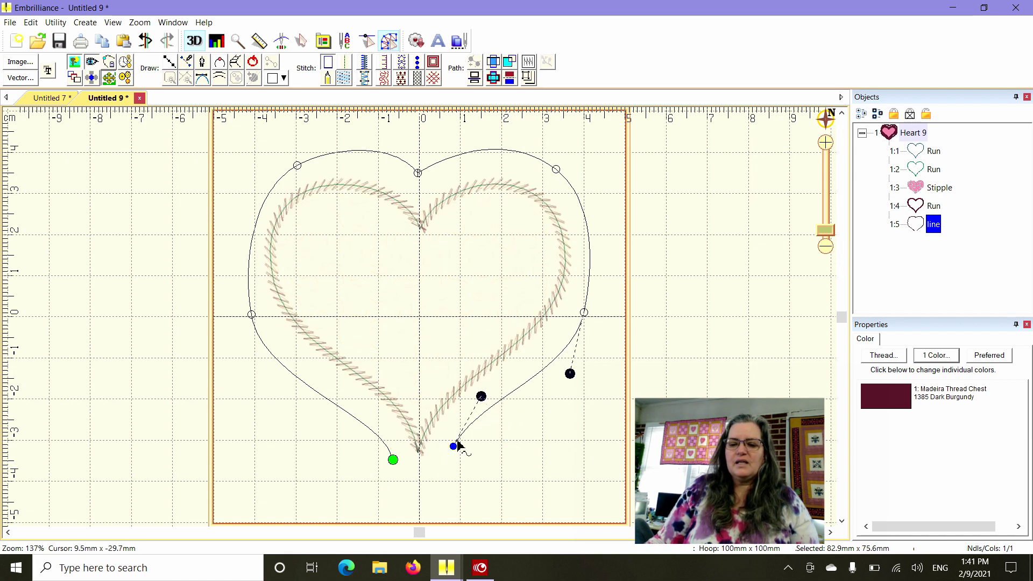
drag(454, 450, 450, 481)
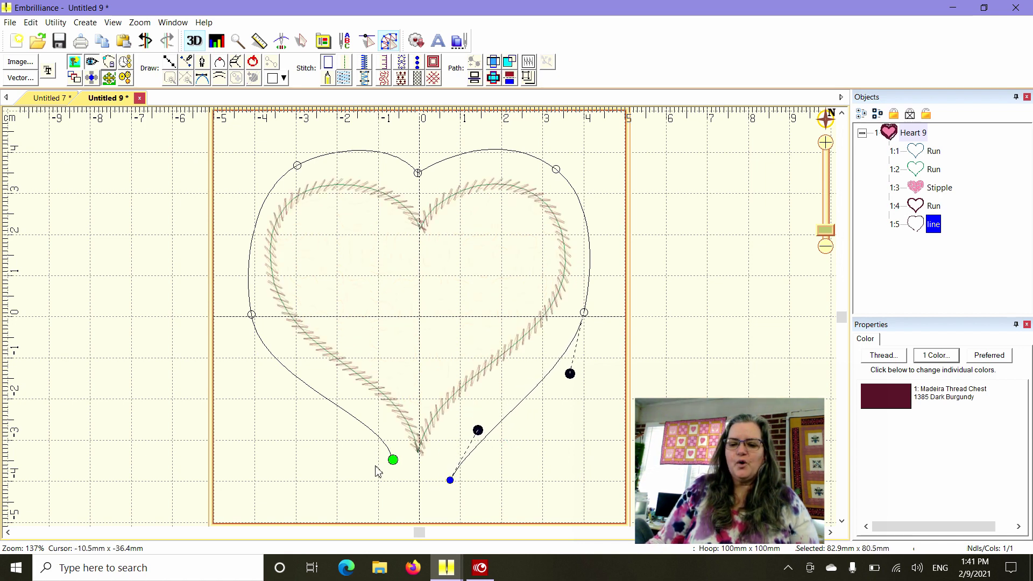
click(393, 461)
drag(394, 461, 397, 480)
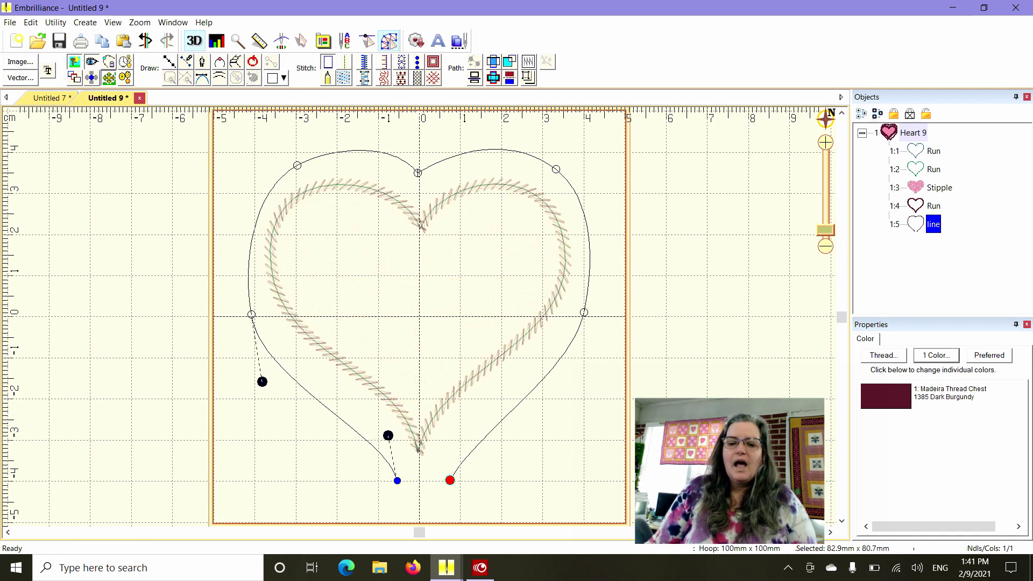
Adjust the side curves of the outer outline and move its upper-left point slightly outward
click(251, 315)
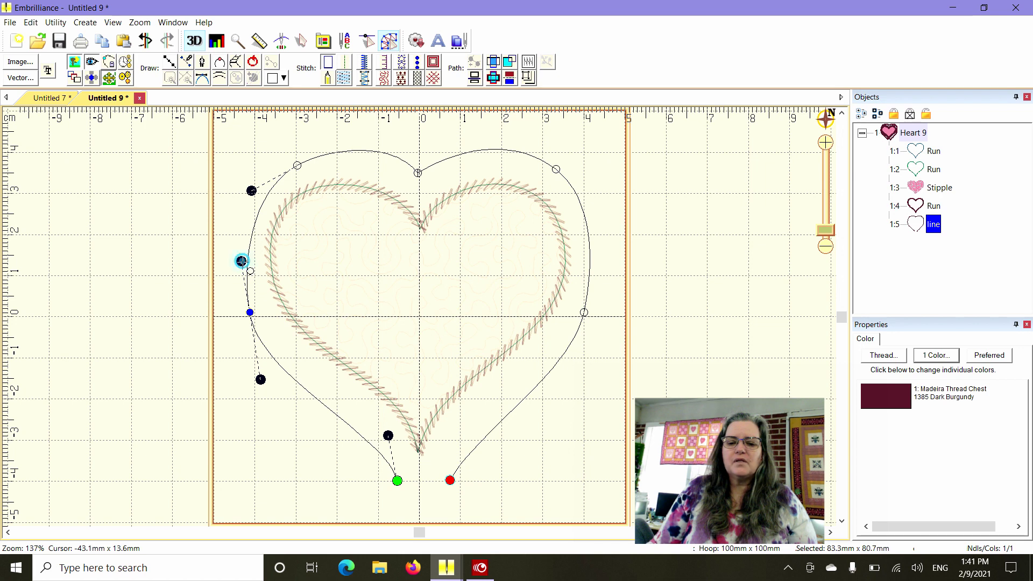
mouse_move(242, 262)
mouse_down()
mouse_move(228, 269)
mouse_move(247, 270)
mouse_up()
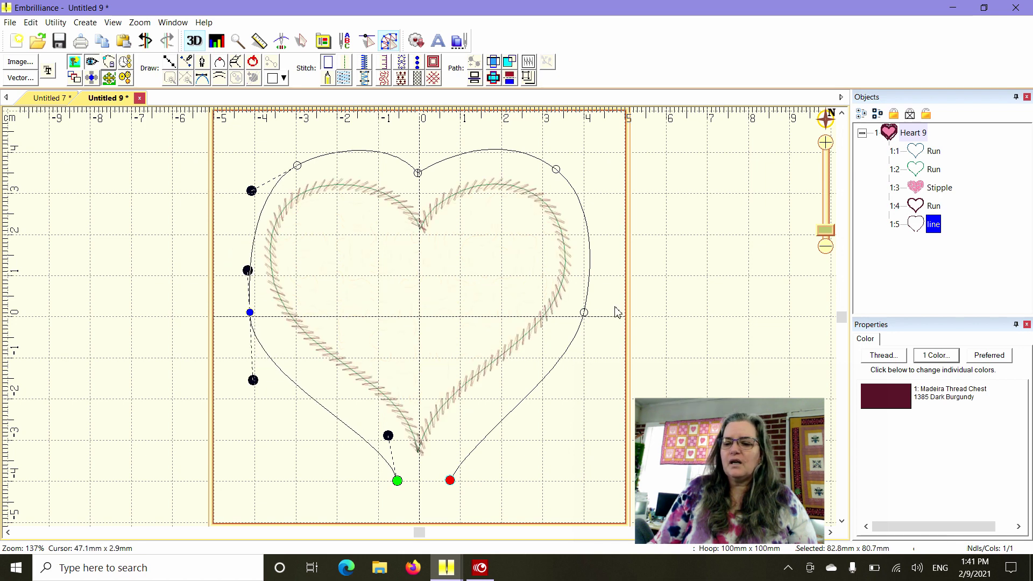
click(585, 314)
drag(594, 267, 598, 275)
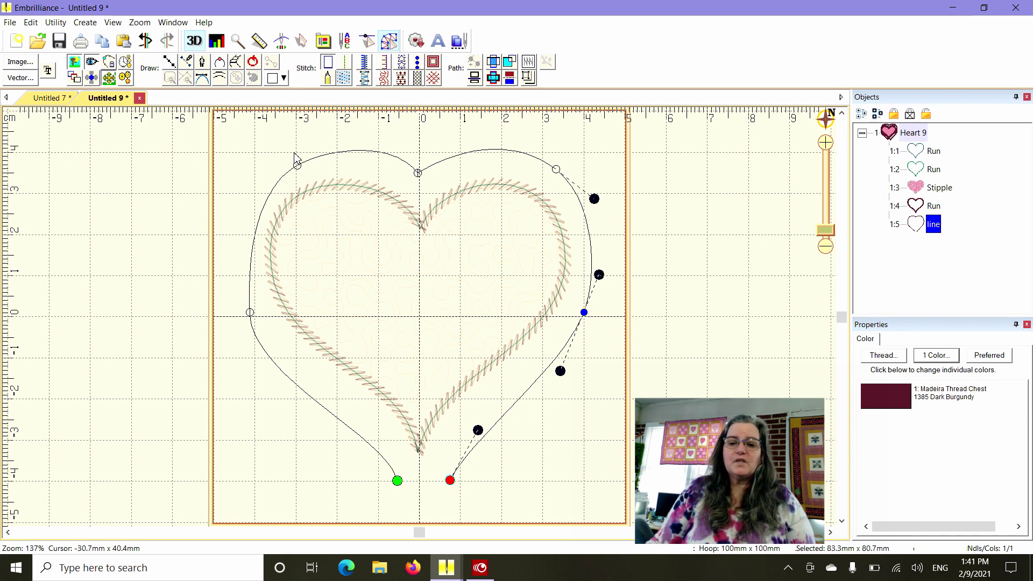
drag(297, 166, 282, 169)
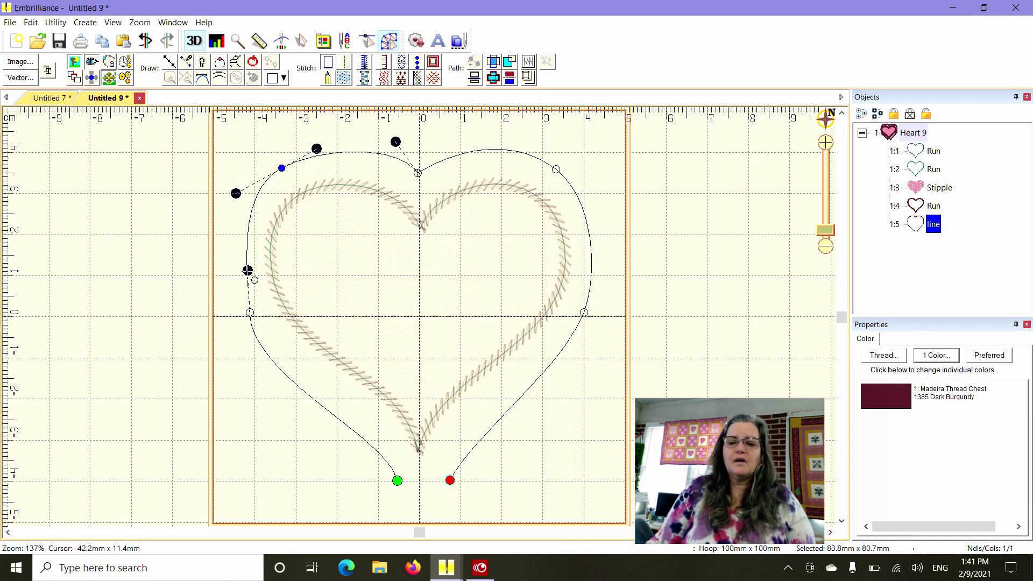
mouse_move(248, 270)
mouse_down()
mouse_move(235, 272)
mouse_move(242, 261)
mouse_up()
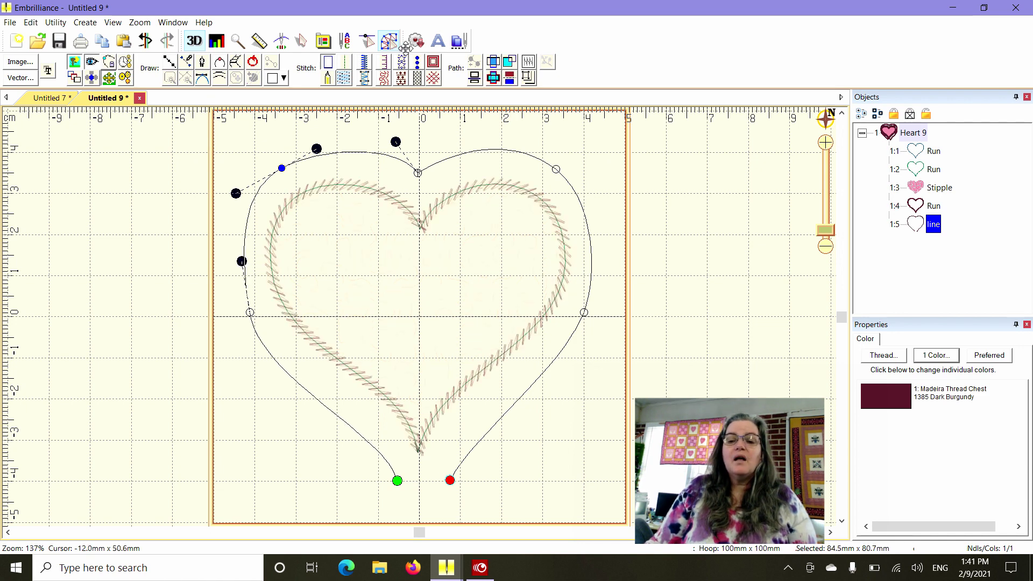
Convert the outer outline to French Knot stitches and move its two open ends lower and closer together
click(343, 63)
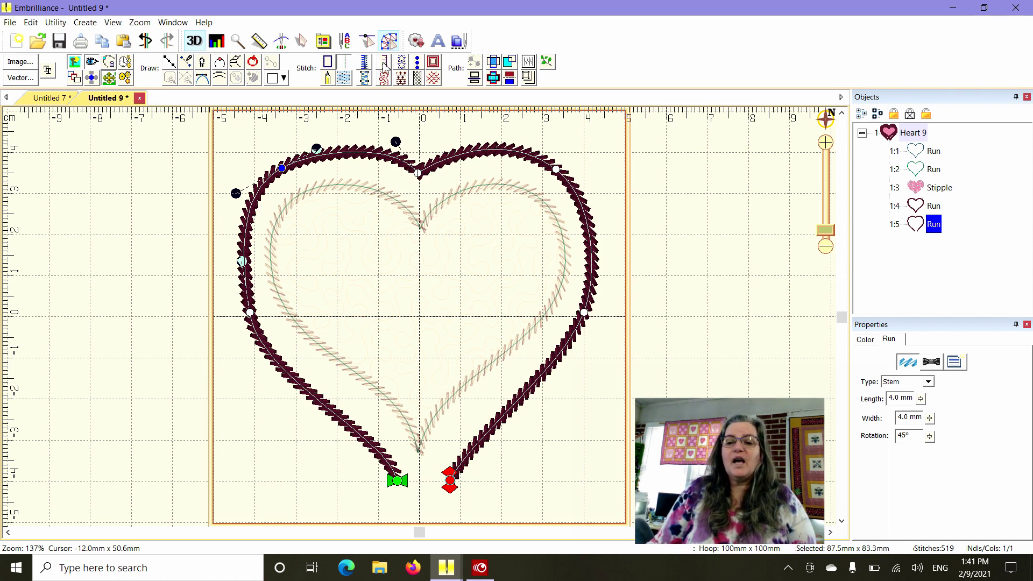
click(418, 62)
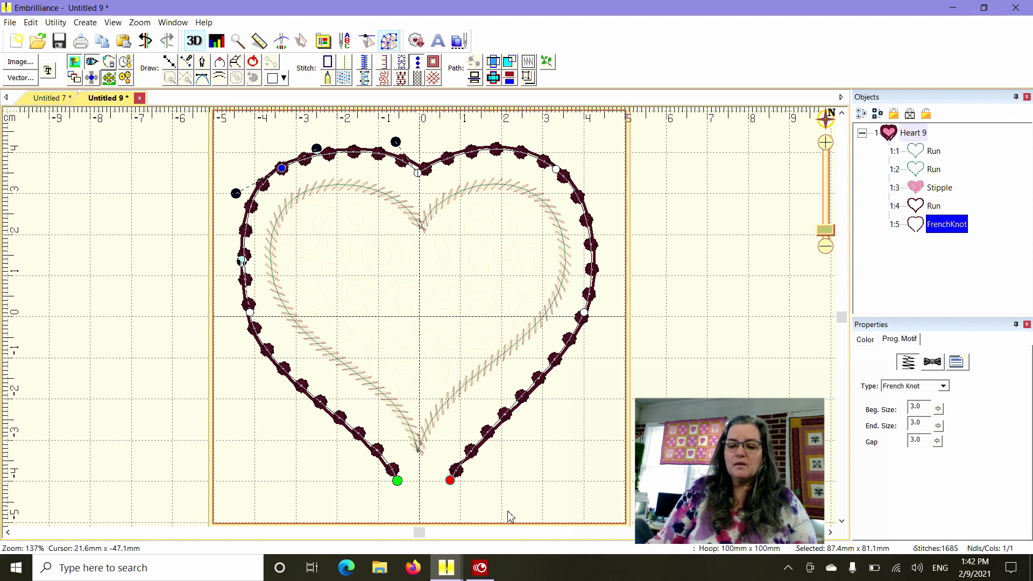
drag(397, 480, 440, 497)
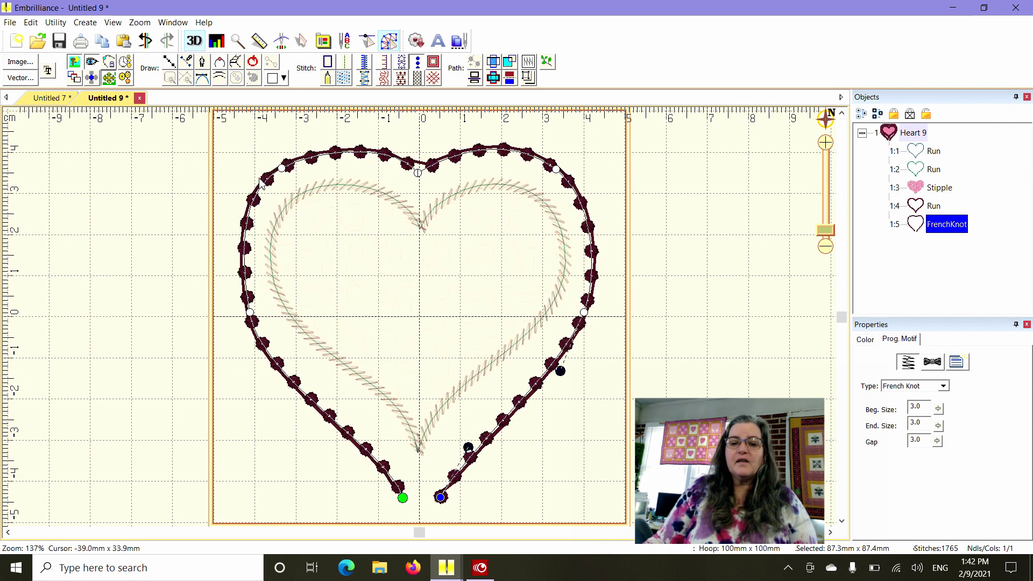
Measure the gap between the two open ends of the French Knot outline
click(257, 43)
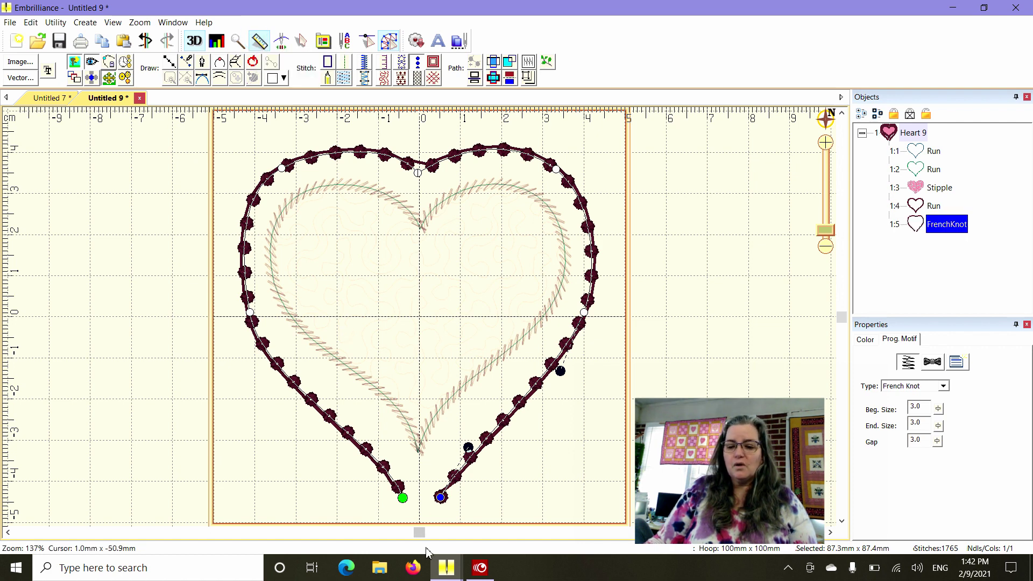
click(397, 490)
drag(396, 490, 441, 497)
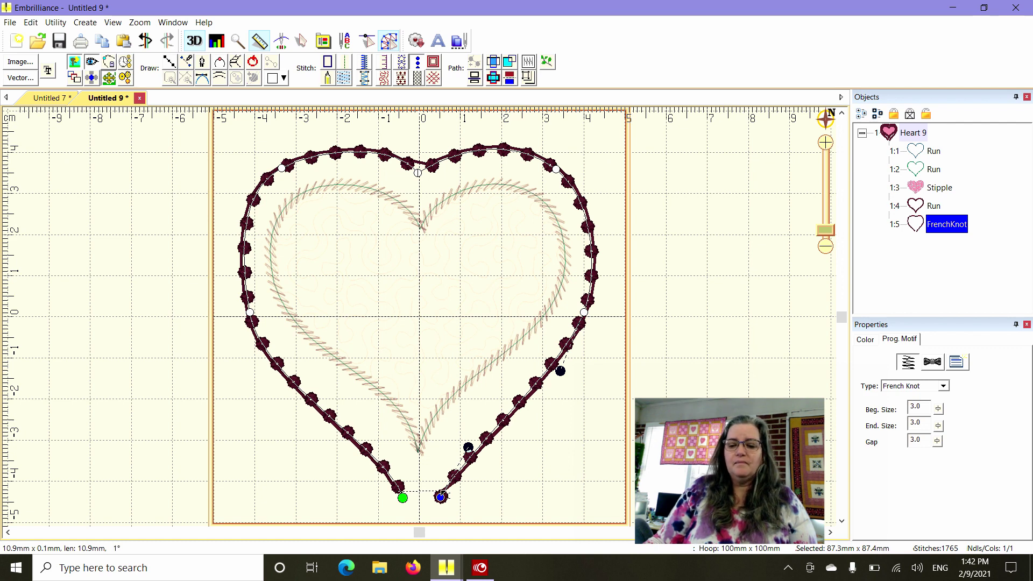
drag(440, 495, 440, 495)
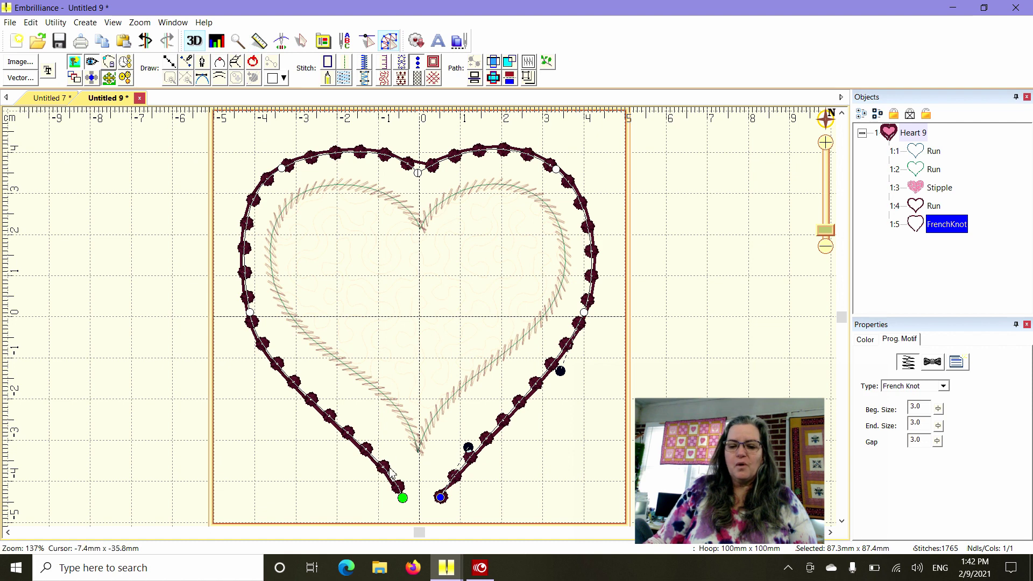
Refine the French Knot outline's left end point and left side curve, and display its tie settings
drag(408, 502, 400, 502)
click(932, 363)
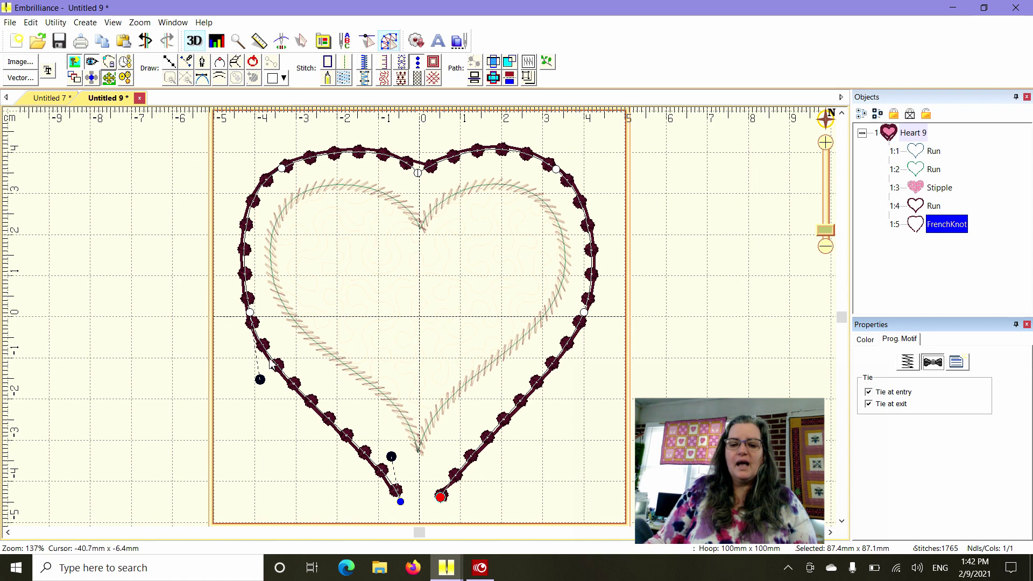
click(251, 312)
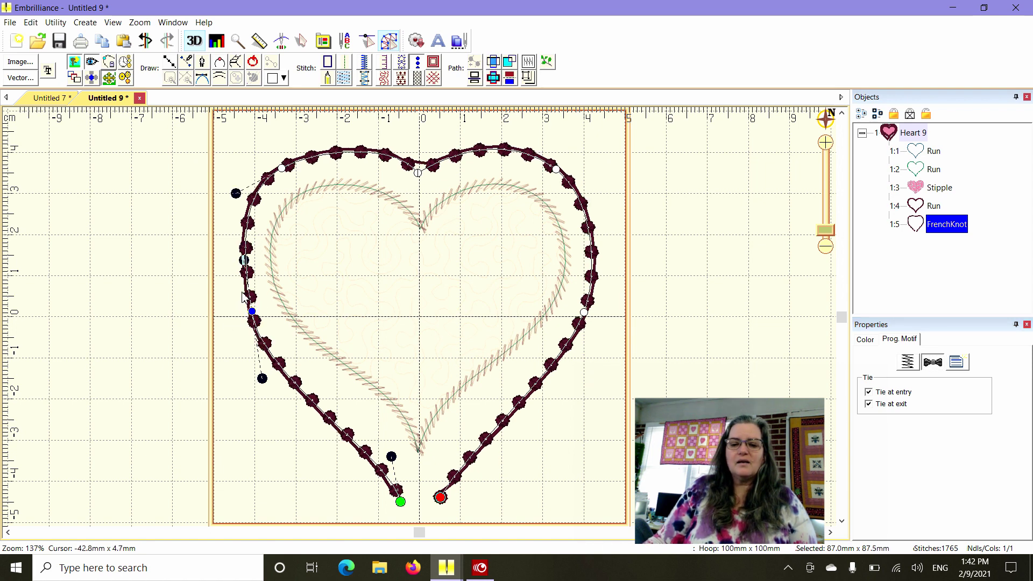
drag(245, 262, 231, 269)
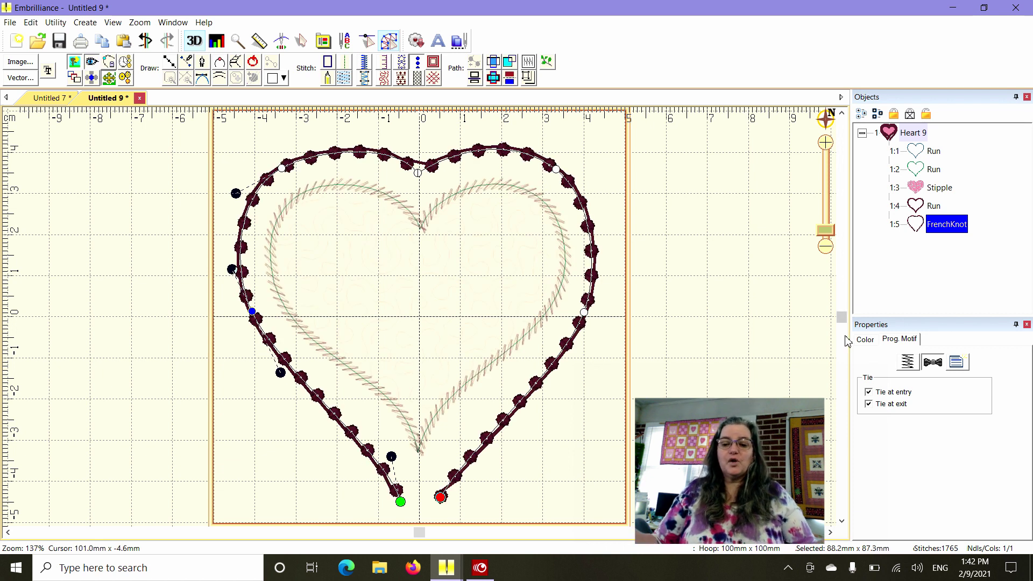